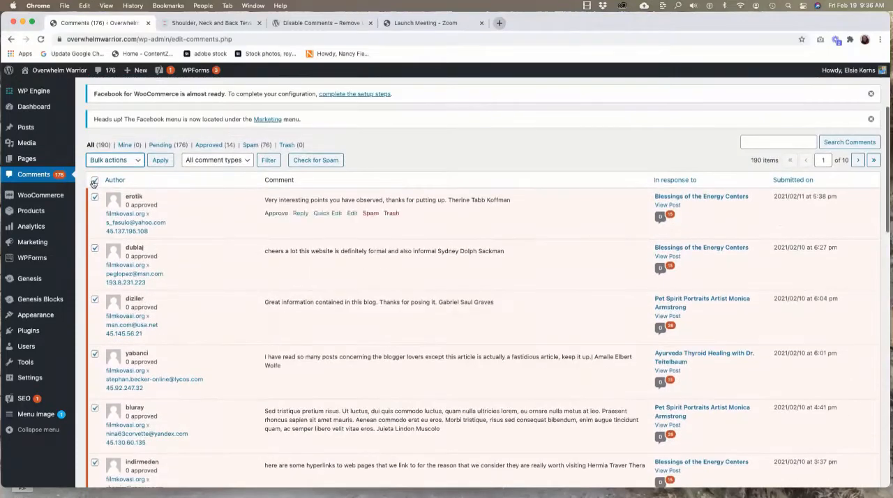
Deselect all comments in the list and examine the authors and wording of the pending comments for signs of spam.
{"action": "left_click", "coordinate": [94, 181]}
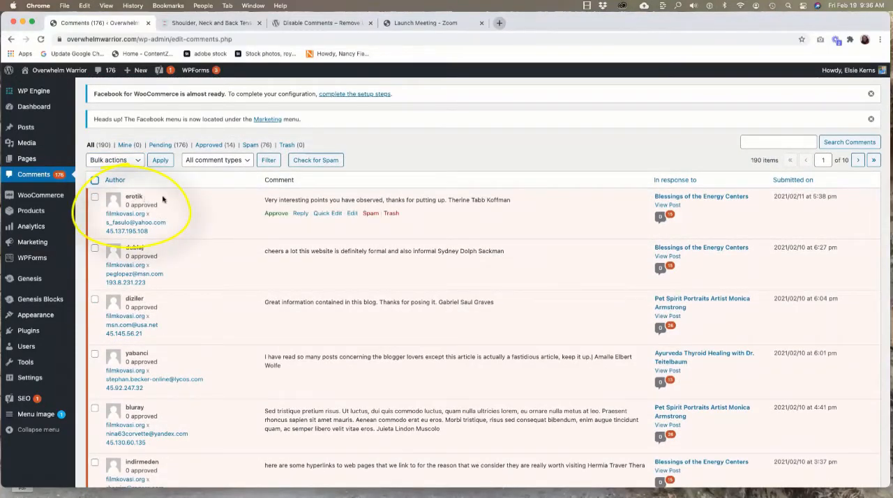
{"action": "scroll", "coordinate": [195, 206], "scroll_direction": "down", "scroll_amount": 5}
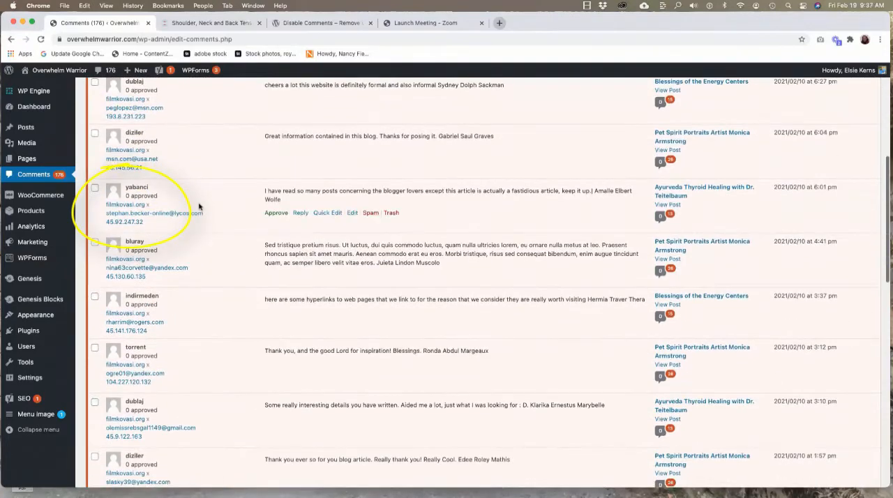
{"action": "scroll", "coordinate": [273, 195], "scroll_direction": "down", "scroll_amount": 5}
{"action": "left_click_drag", "start_coordinate": [273, 195], "coordinate": [367, 195]}
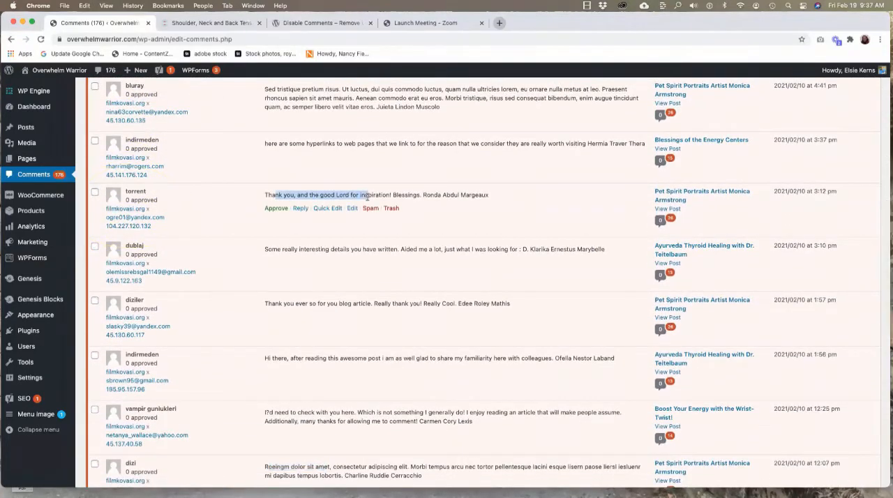
{"action": "scroll", "coordinate": [219, 263], "scroll_direction": "down", "scroll_amount": 2}
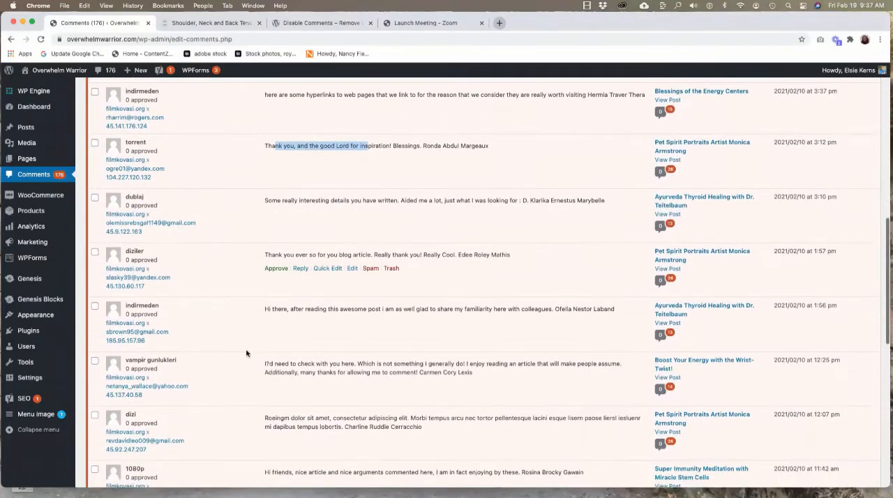
{"action": "scroll", "coordinate": [244, 354], "scroll_direction": "down", "scroll_amount": 2}
{"action": "left_click_drag", "start_coordinate": [266, 353], "coordinate": [305, 361]}
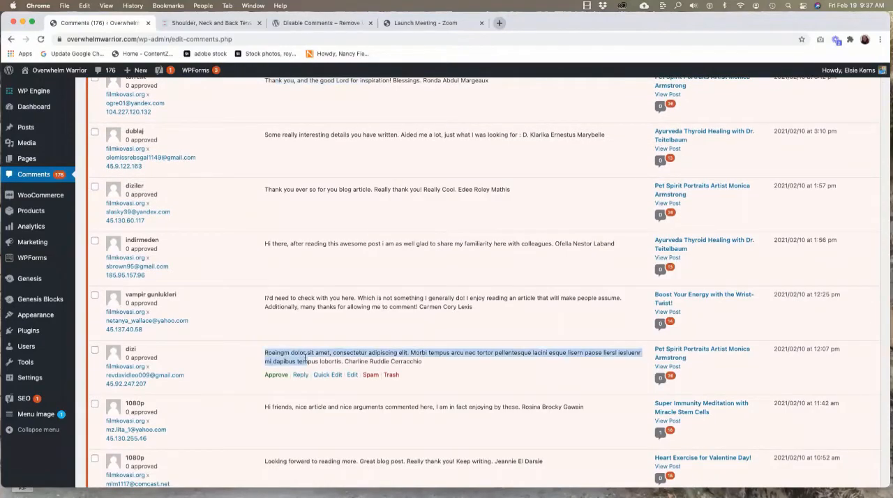
{"action": "scroll", "coordinate": [187, 357], "scroll_direction": "down", "scroll_amount": 5}
{"action": "scroll", "coordinate": [187, 357], "scroll_direction": "up", "scroll_amount": 15}
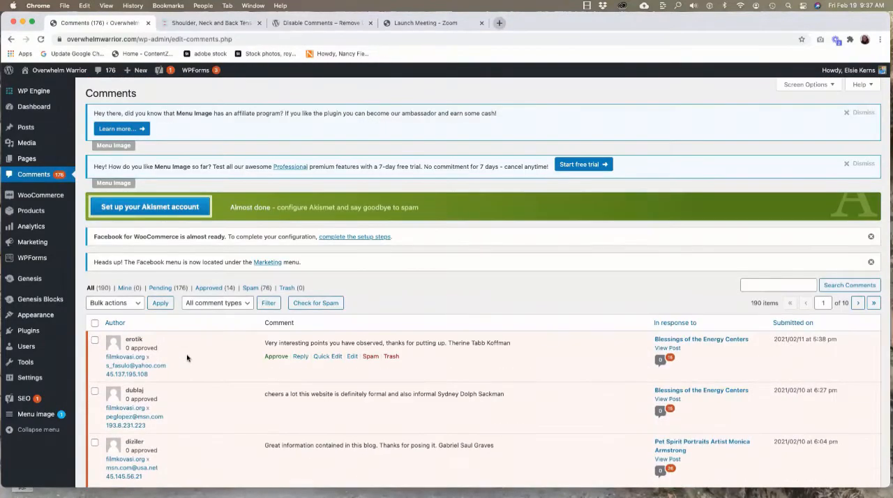
Switch to the published Shoulder, Neck and Back Tension post and examine the reader comments shown below the article.
{"action": "left_click", "coordinate": [210, 26]}
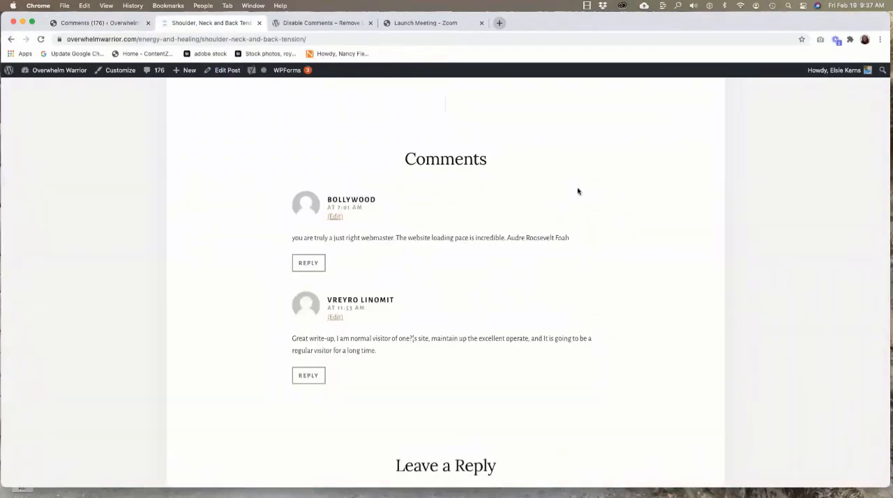
{"action": "scroll", "coordinate": [583, 191], "scroll_direction": "up", "scroll_amount": 5}
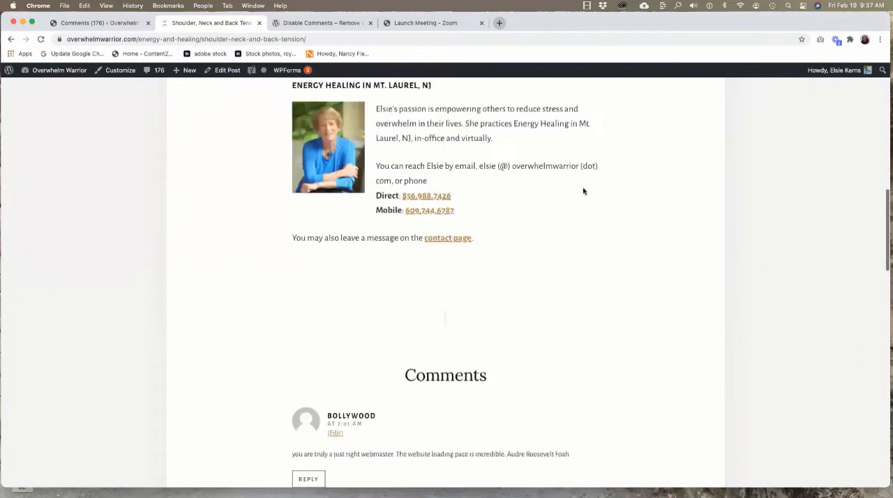
{"action": "scroll", "coordinate": [583, 191], "scroll_direction": "down", "scroll_amount": 3}
{"action": "scroll", "coordinate": [583, 191], "scroll_direction": "down", "scroll_amount": 2}
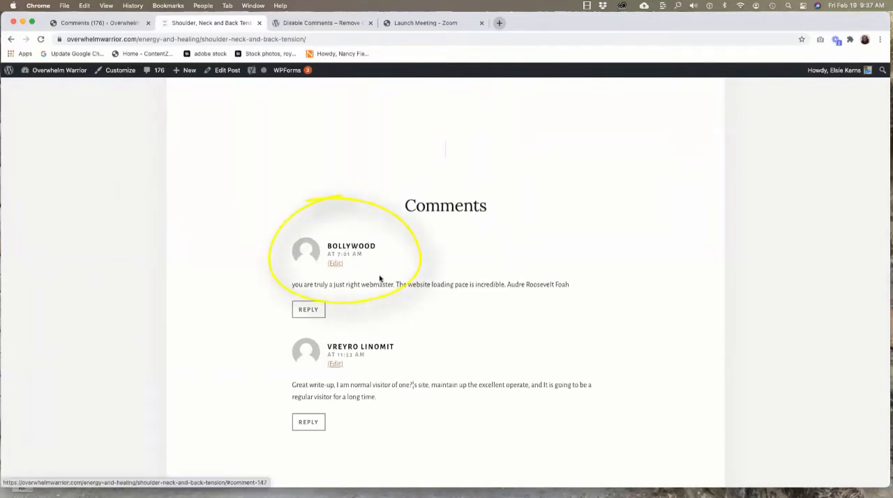
{"action": "scroll", "coordinate": [391, 296], "scroll_direction": "down", "scroll_amount": 2}
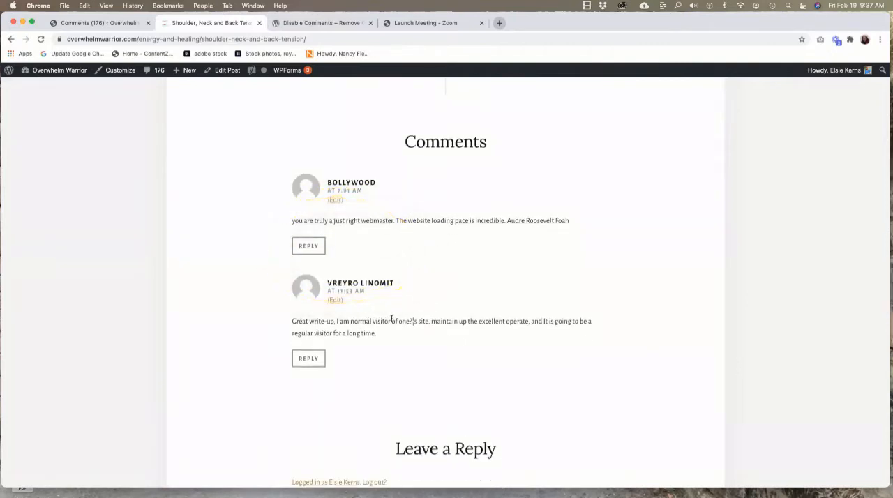
{"action": "scroll", "coordinate": [393, 318], "scroll_direction": "down", "scroll_amount": 3}
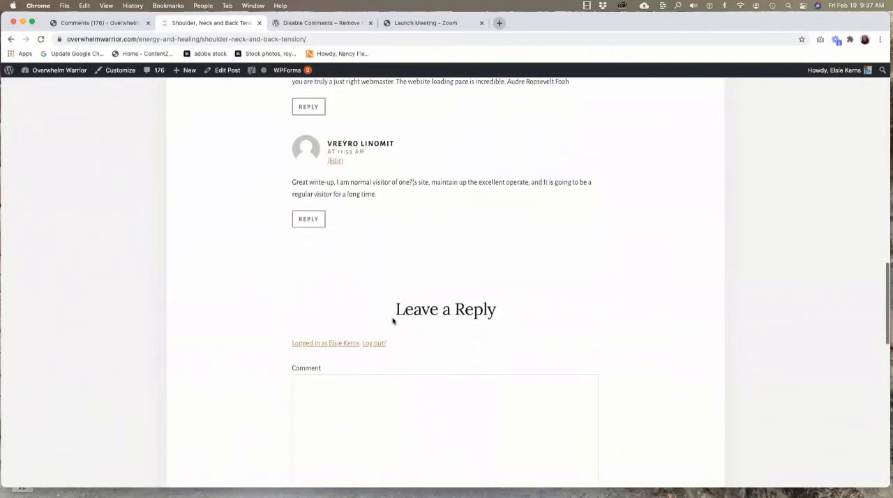
{"action": "scroll", "coordinate": [393, 319], "scroll_direction": "up", "scroll_amount": 3}
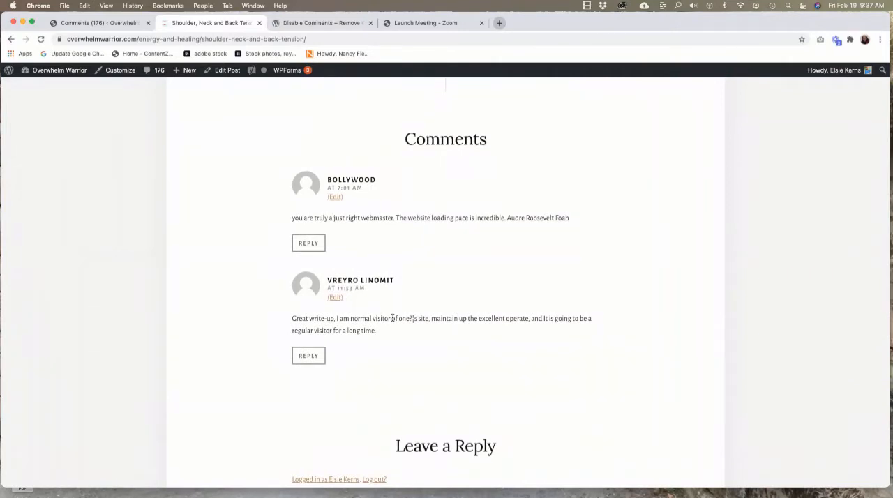
Return to the comments administration page and look through the first page of all comments.
{"action": "left_click", "coordinate": [126, 26]}
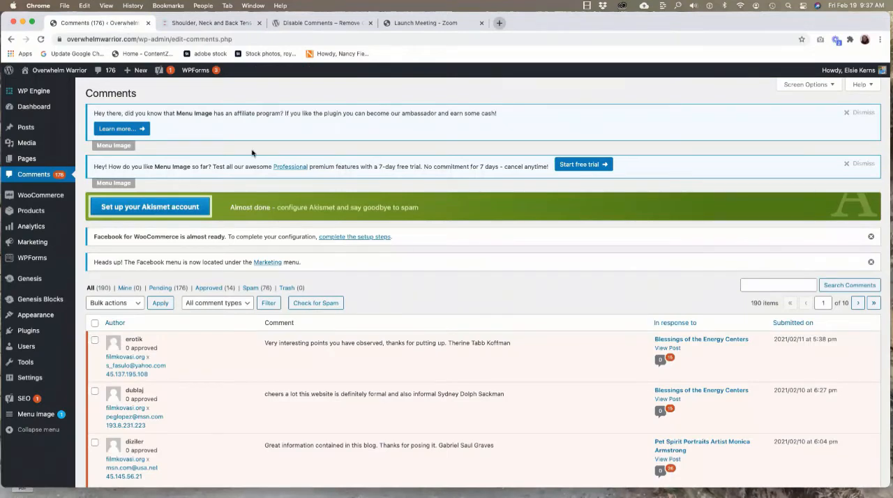
{"action": "scroll", "coordinate": [252, 153], "scroll_direction": "down", "scroll_amount": 5}
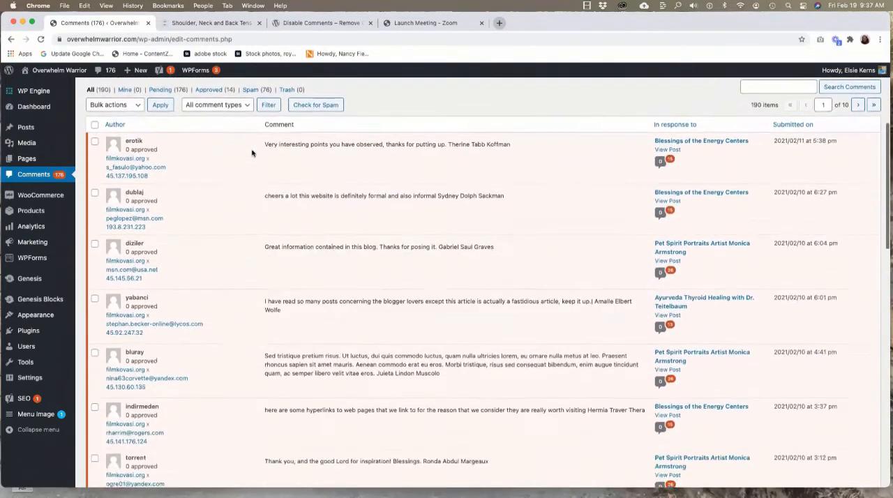
{"action": "mouse_move", "coordinate": [59, 163]}
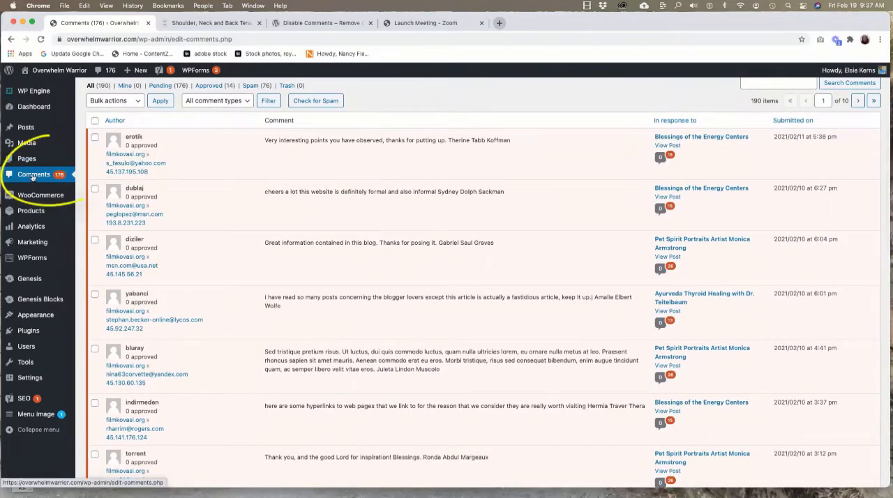
{"action": "scroll", "coordinate": [33, 173], "scroll_direction": "down", "scroll_amount": 1}
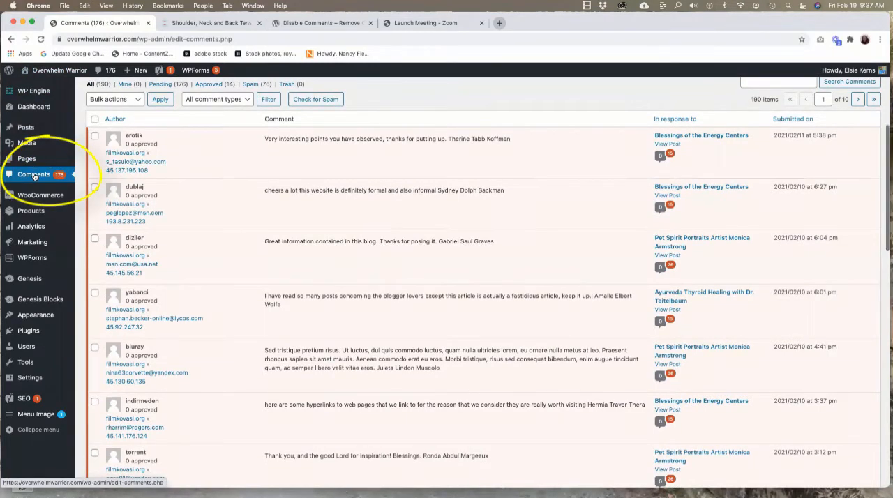
{"action": "scroll", "coordinate": [188, 159], "scroll_direction": "down", "scroll_amount": 15}
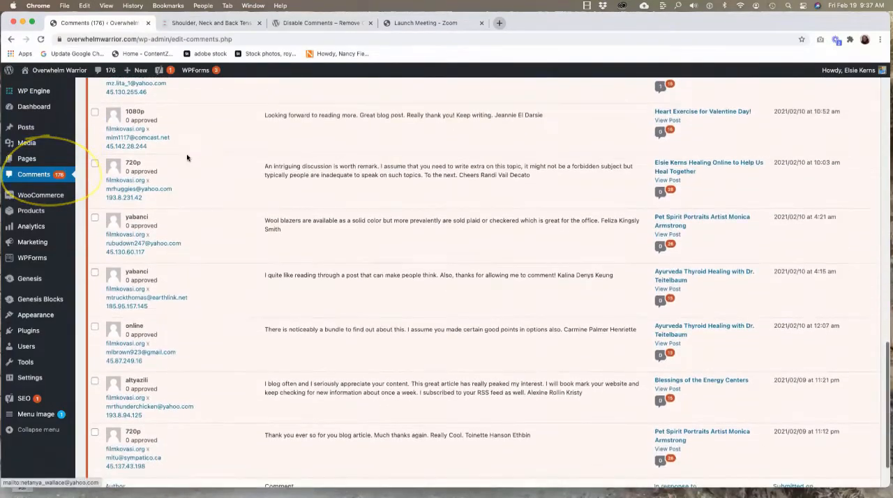
{"action": "scroll", "coordinate": [187, 157], "scroll_direction": "up", "scroll_amount": 15}
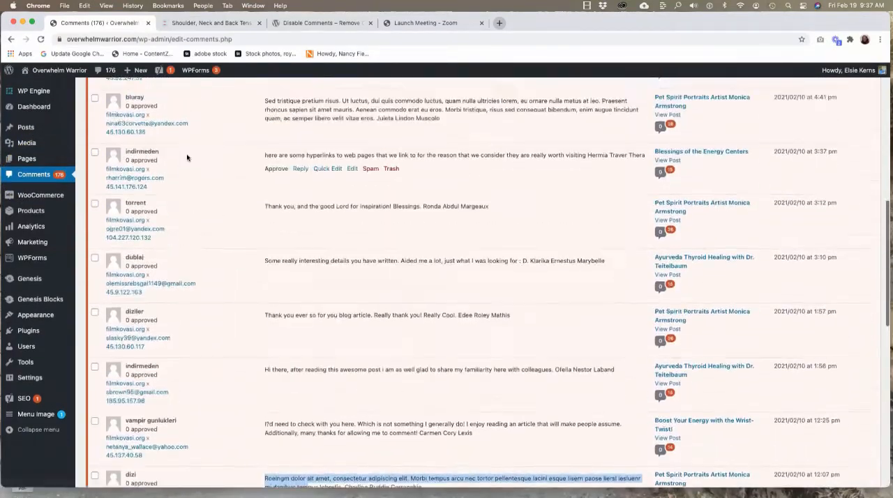
{"action": "scroll", "coordinate": [187, 157], "scroll_direction": "up", "scroll_amount": 10}
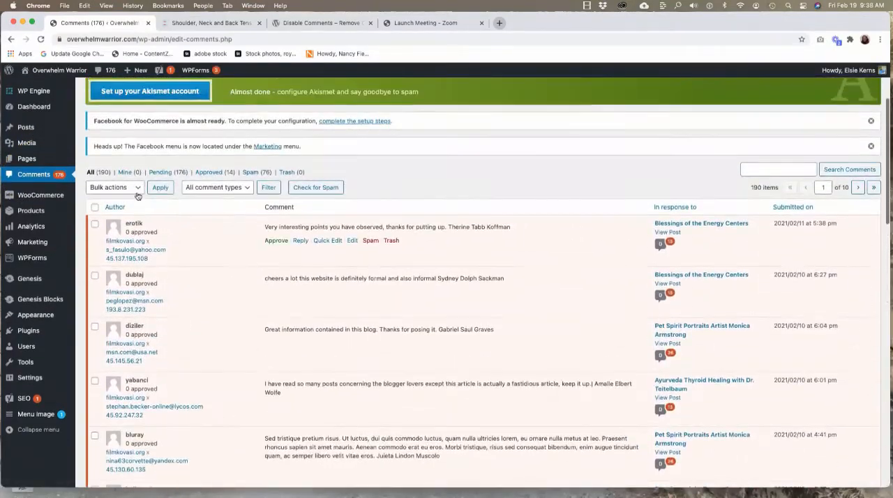
Select all comments on the current page and mark them as spam with a bulk action.
{"action": "left_click", "coordinate": [95, 209]}
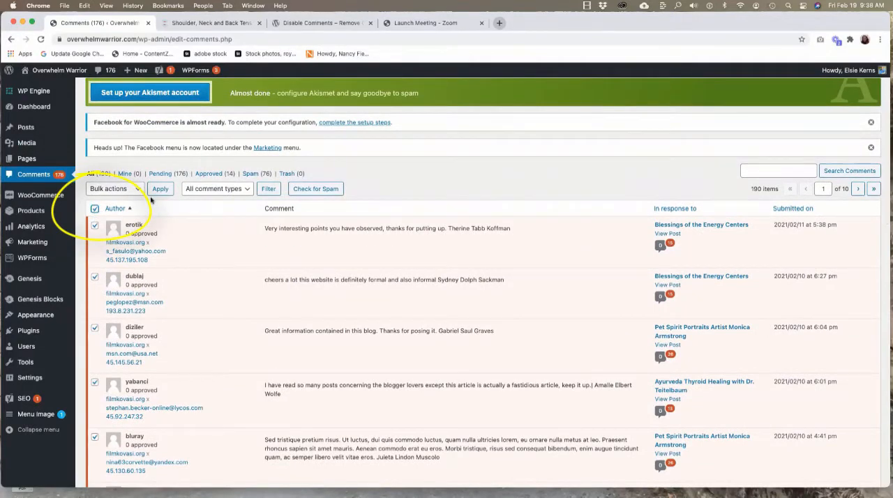
{"action": "left_click", "coordinate": [138, 191]}
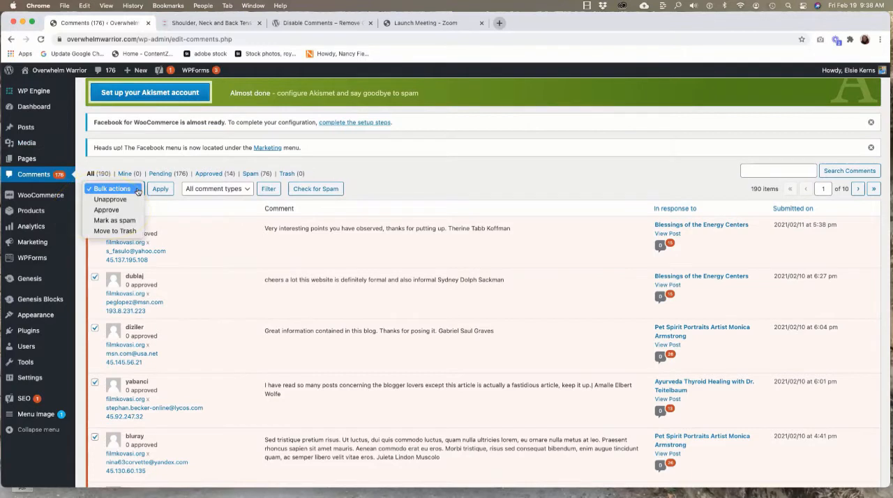
{"action": "left_click", "coordinate": [104, 222]}
{"action": "left_click", "coordinate": [159, 189]}
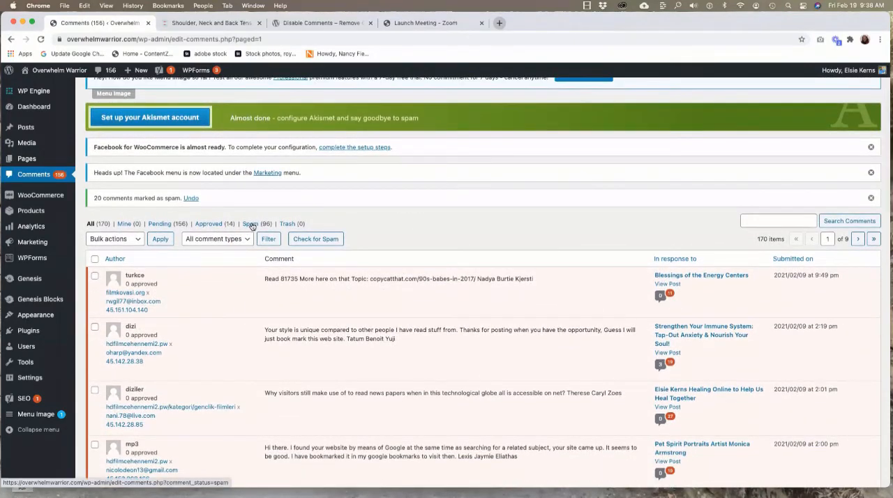
Show the spam comments, select all on the current page and apply the Delete permanently bulk action.
{"action": "left_click", "coordinate": [252, 224]}
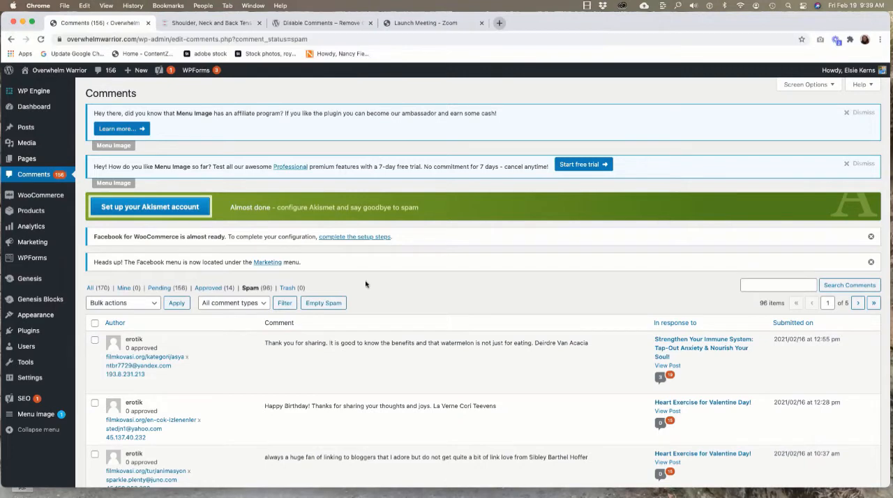
{"action": "scroll", "coordinate": [365, 283], "scroll_direction": "down", "scroll_amount": 1}
{"action": "left_click", "coordinate": [249, 259]}
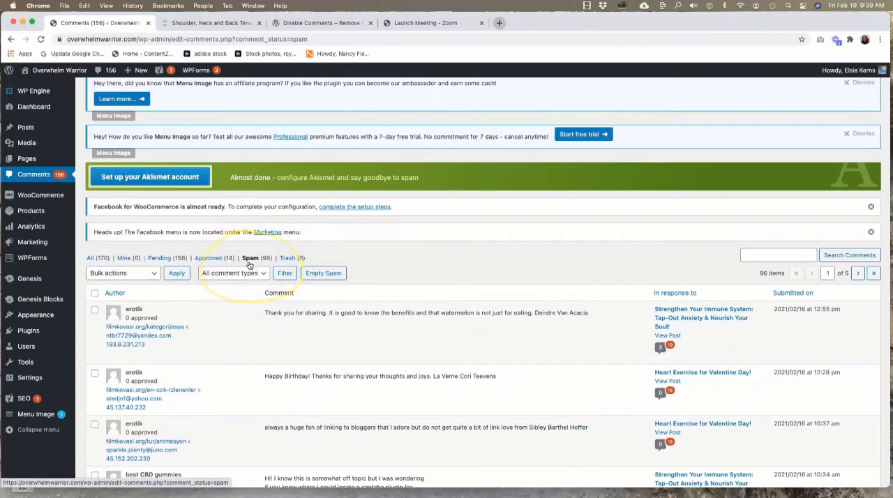
{"action": "scroll", "coordinate": [394, 260], "scroll_direction": "down", "scroll_amount": 1}
{"action": "scroll", "coordinate": [393, 260], "scroll_direction": "down", "scroll_amount": 2}
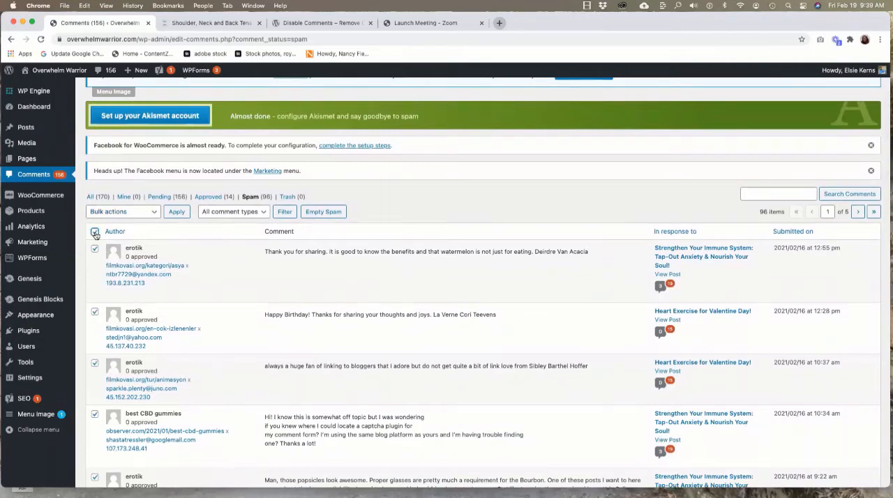
{"action": "left_click", "coordinate": [154, 213]}
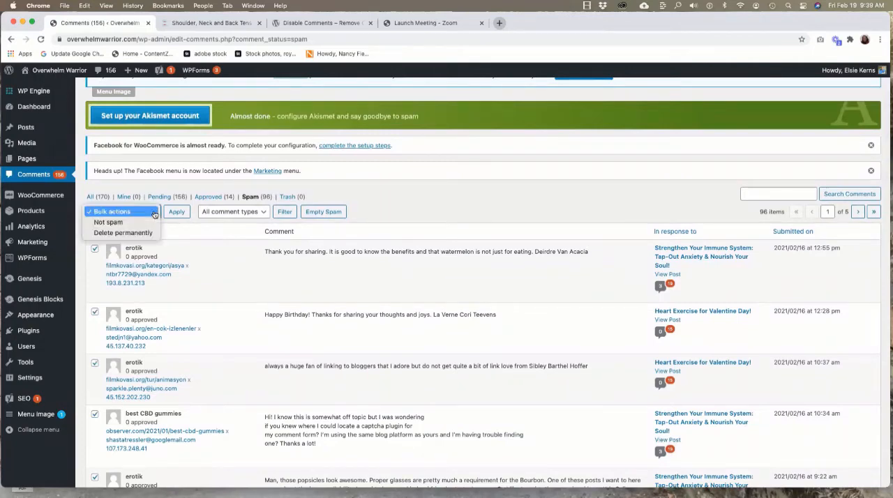
{"action": "left_click", "coordinate": [129, 234]}
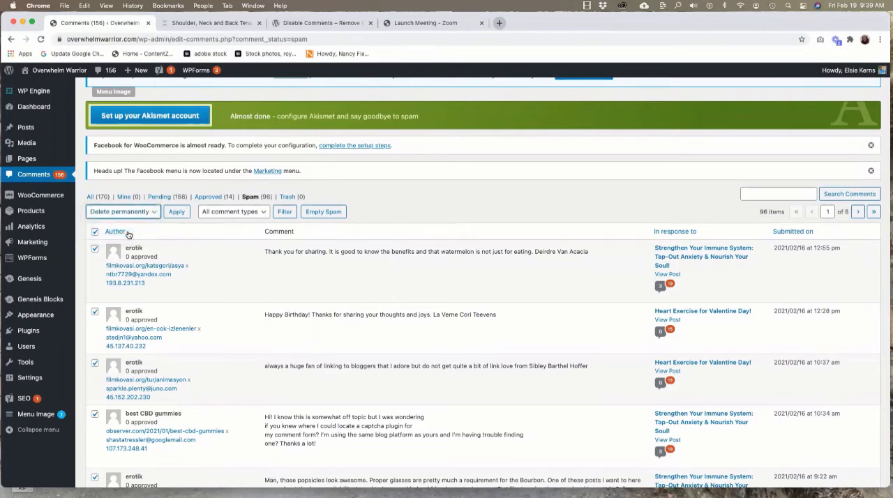
{"action": "left_click", "coordinate": [176, 212]}
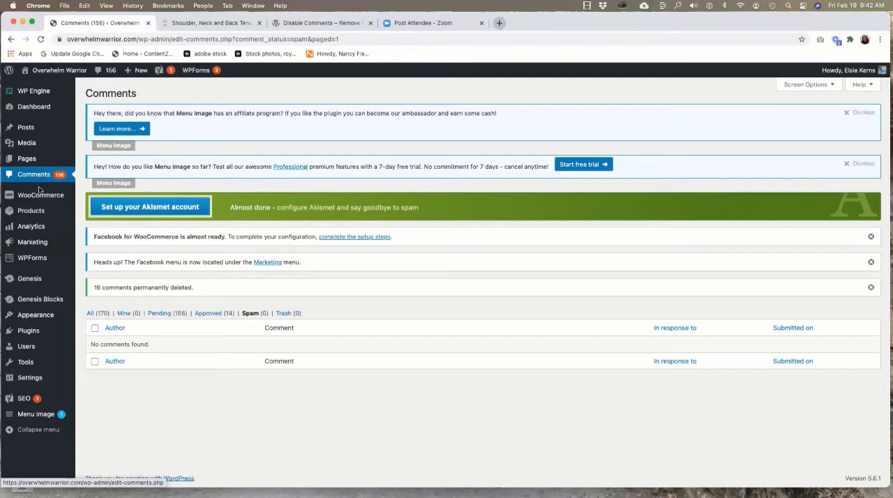
Show all comments again and examine the authors and texts of the remaining ones down to the end of the page.
{"action": "left_click", "coordinate": [89, 315]}
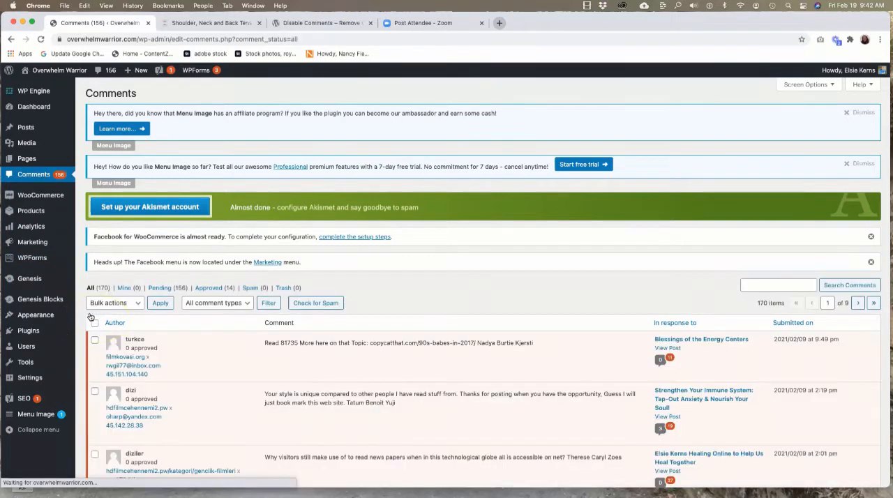
{"action": "scroll", "coordinate": [187, 324], "scroll_direction": "down", "scroll_amount": 3}
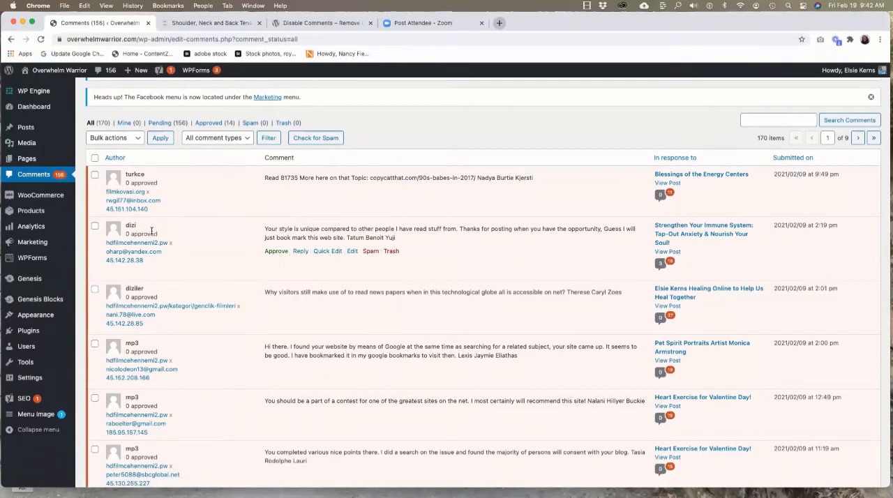
{"action": "scroll", "coordinate": [108, 314], "scroll_direction": "down", "scroll_amount": 3}
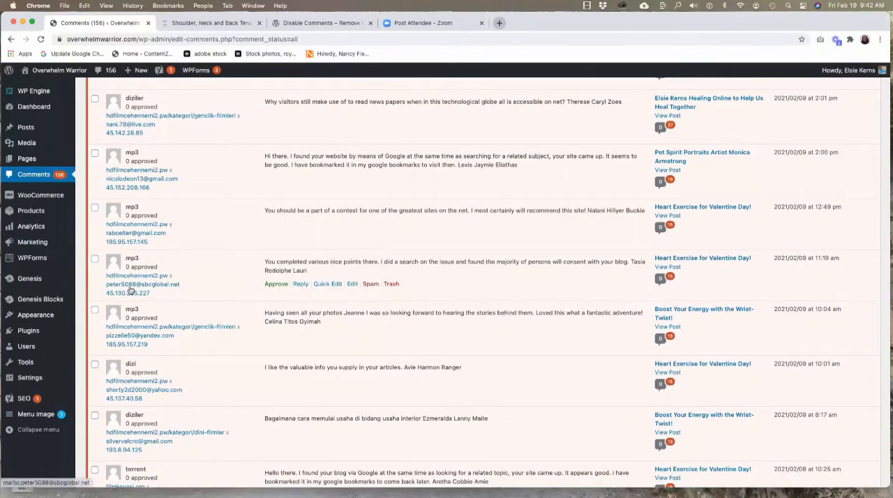
{"action": "scroll", "coordinate": [129, 289], "scroll_direction": "down", "scroll_amount": 2}
{"action": "scroll", "coordinate": [129, 290], "scroll_direction": "down", "scroll_amount": 4}
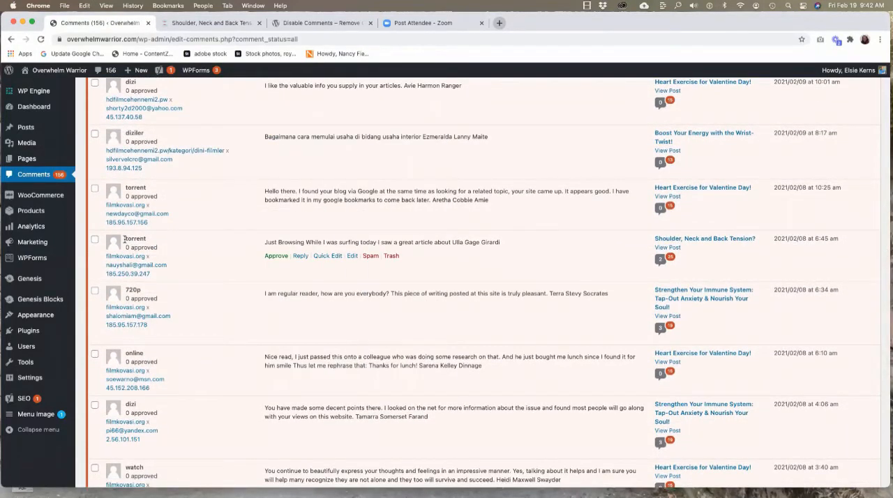
{"action": "scroll", "coordinate": [124, 240], "scroll_direction": "down", "scroll_amount": 2}
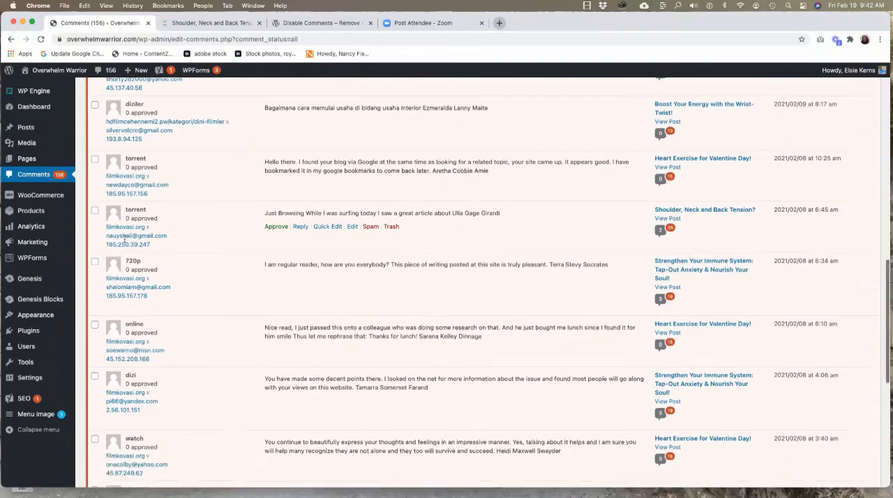
{"action": "scroll", "coordinate": [124, 239], "scroll_direction": "down", "scroll_amount": 1}
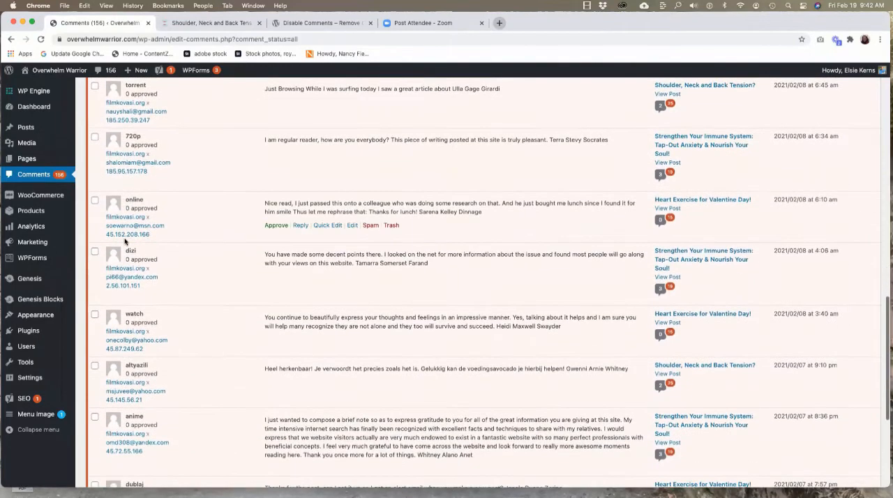
{"action": "scroll", "coordinate": [124, 241], "scroll_direction": "down", "scroll_amount": 6}
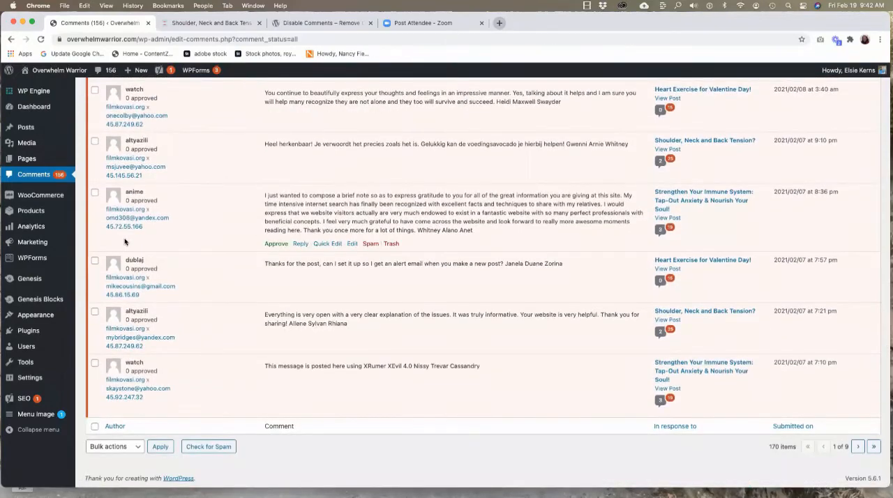
Select all comments on the first page of the list and apply the Mark as spam bulk action.
{"action": "scroll", "coordinate": [124, 241], "scroll_direction": "up", "scroll_amount": 10}
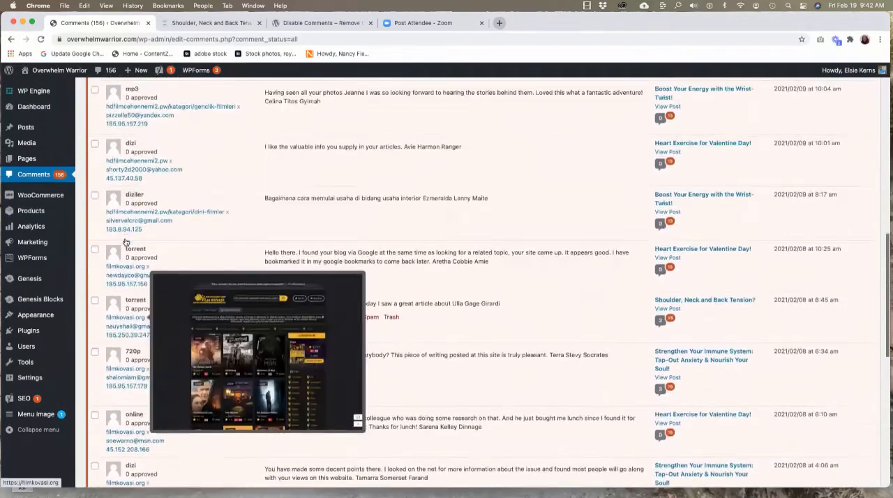
{"action": "scroll", "coordinate": [125, 241], "scroll_direction": "up", "scroll_amount": 10}
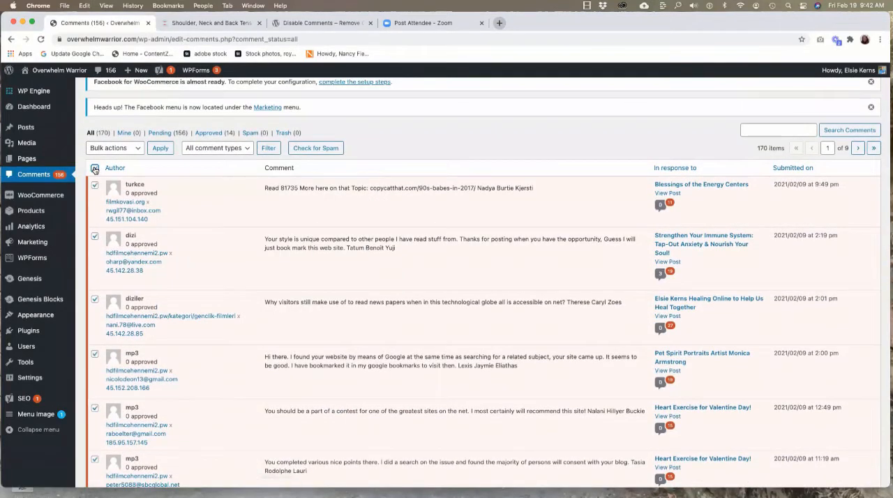
{"action": "left_click", "coordinate": [138, 149]}
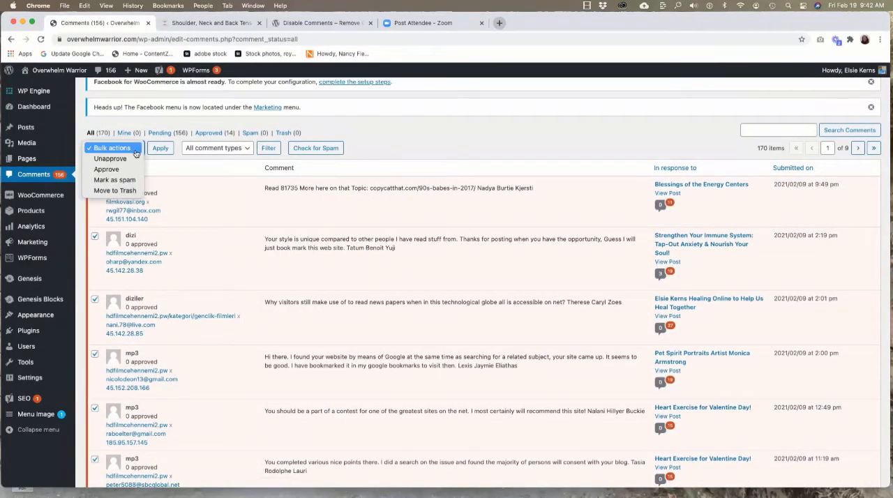
{"action": "left_click", "coordinate": [112, 181]}
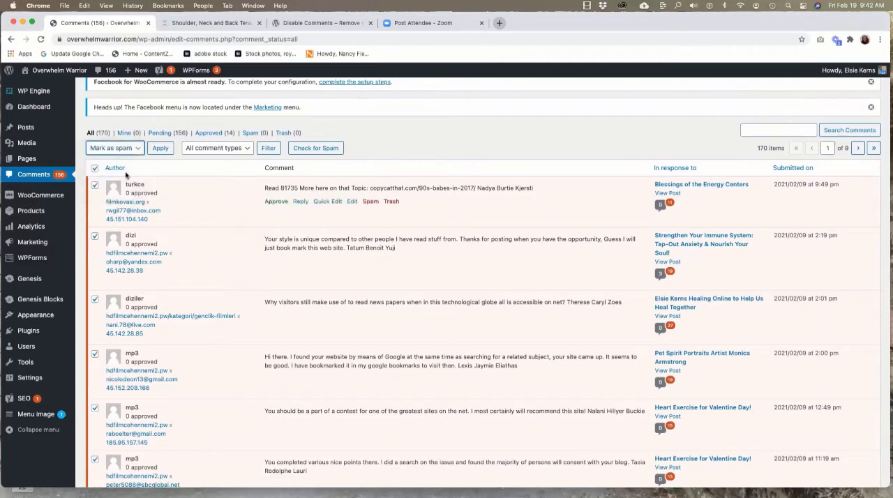
{"action": "left_click", "coordinate": [159, 149]}
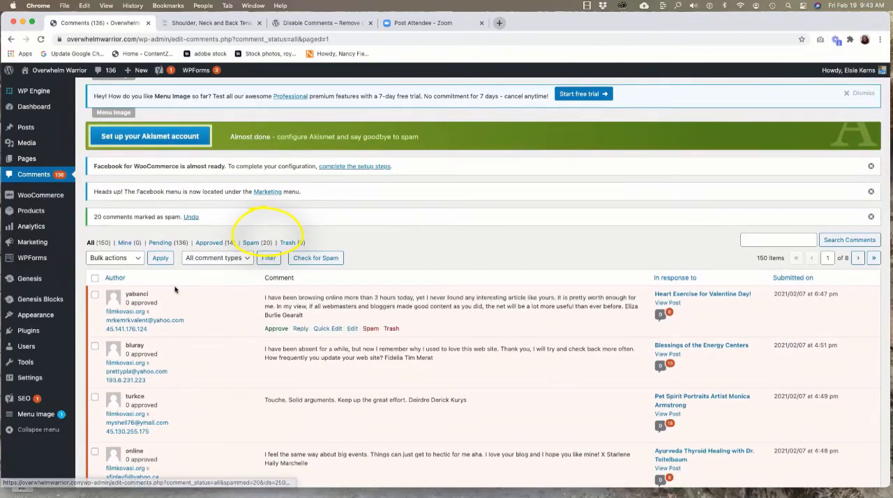
Review the next batch of 20 comments down to the end of the page and mark them all as spam.
{"action": "scroll", "coordinate": [175, 290], "scroll_direction": "down", "scroll_amount": 5}
{"action": "scroll", "coordinate": [175, 289], "scroll_direction": "down", "scroll_amount": 6}
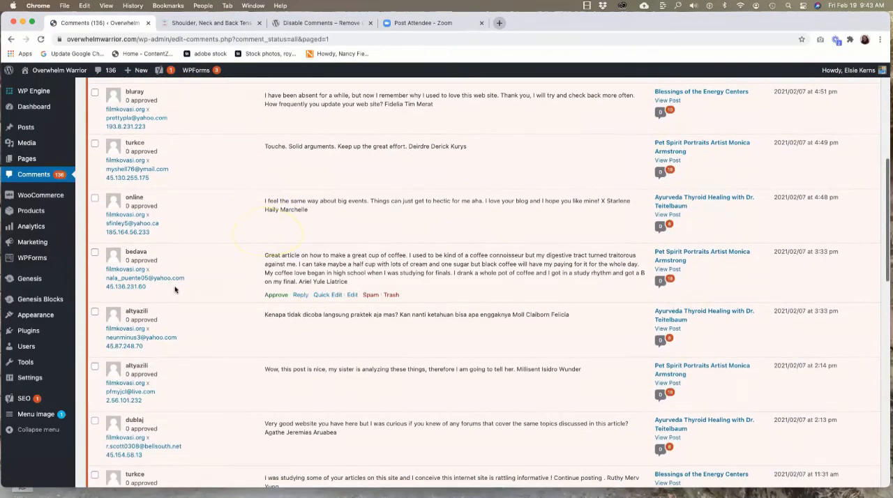
{"action": "scroll", "coordinate": [175, 289], "scroll_direction": "down", "scroll_amount": 8}
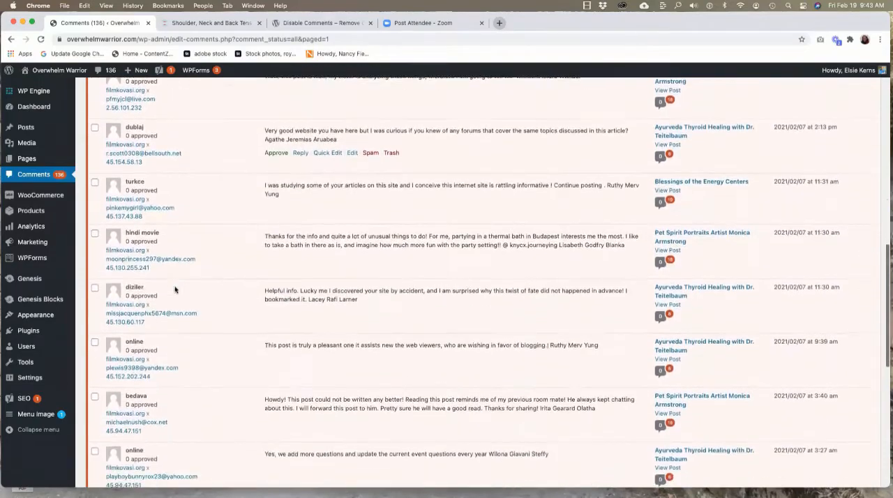
{"action": "scroll", "coordinate": [175, 290], "scroll_direction": "down", "scroll_amount": 5}
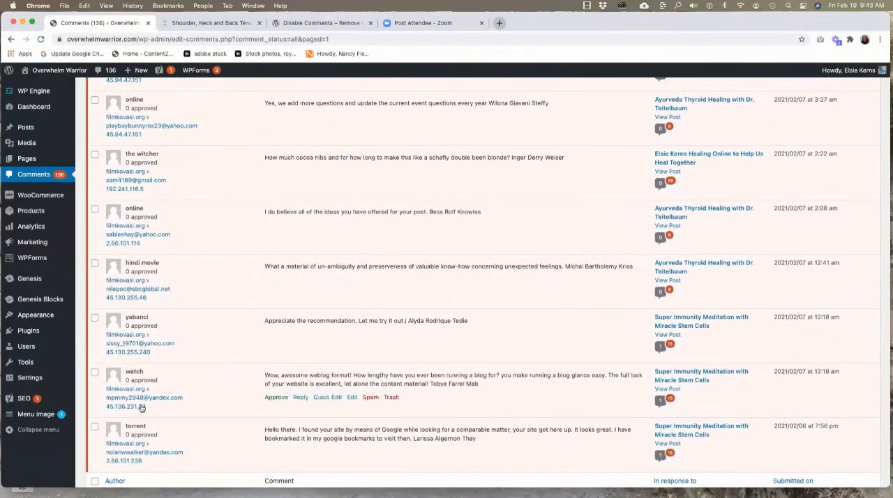
{"action": "scroll", "coordinate": [169, 391], "scroll_direction": "up", "scroll_amount": 20}
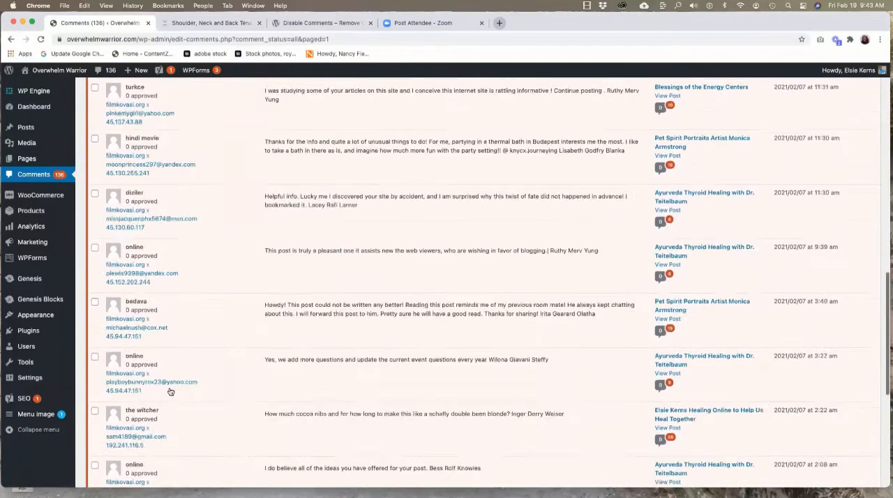
{"action": "scroll", "coordinate": [168, 391], "scroll_direction": "up", "scroll_amount": 5}
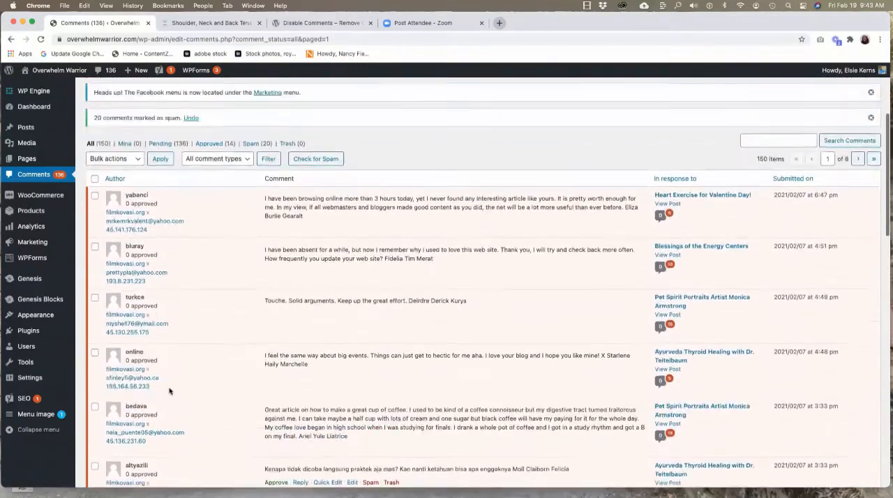
{"action": "left_click", "coordinate": [95, 206]}
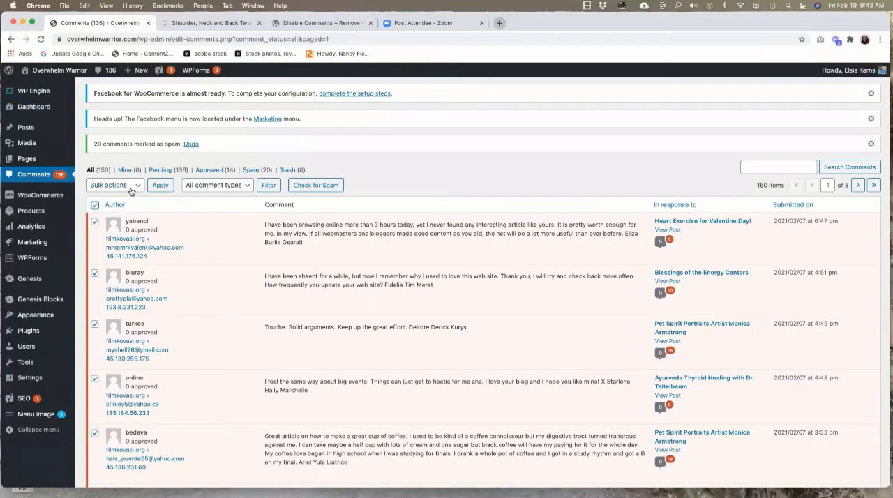
{"action": "left_click", "coordinate": [114, 185]}
{"action": "left_click", "coordinate": [115, 216]}
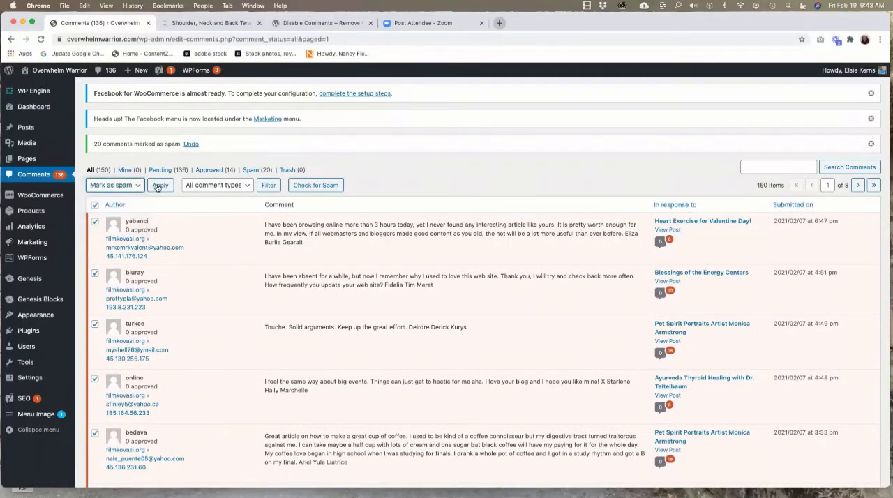
{"action": "left_click", "coordinate": [159, 185]}
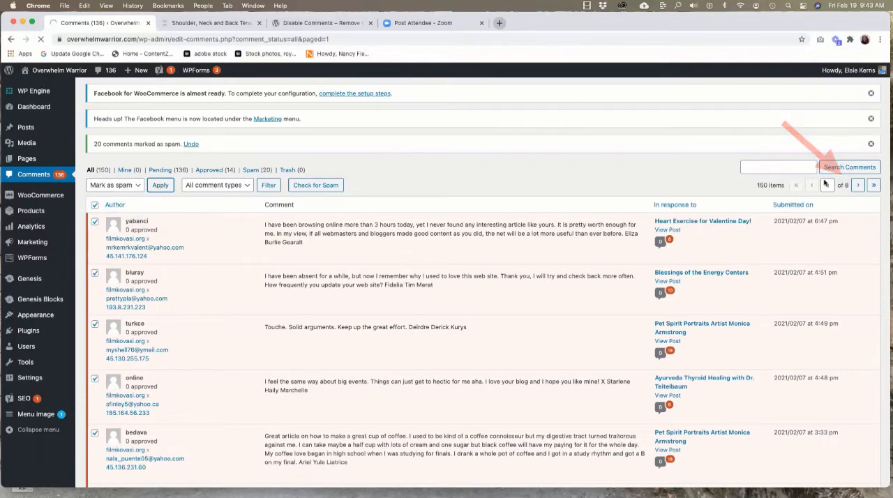
Check the reloaded list of comments for genuine ones, select the whole page and bulk-mark it as spam.
{"action": "scroll", "coordinate": [848, 195], "scroll_direction": "down", "scroll_amount": 1}
{"action": "scroll", "coordinate": [848, 195], "scroll_direction": "down", "scroll_amount": 1}
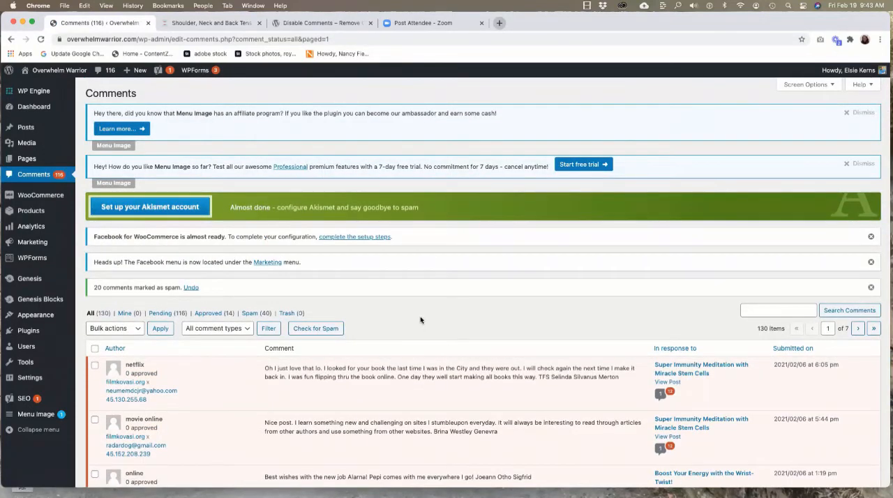
{"action": "scroll", "coordinate": [421, 321], "scroll_direction": "down", "scroll_amount": 5}
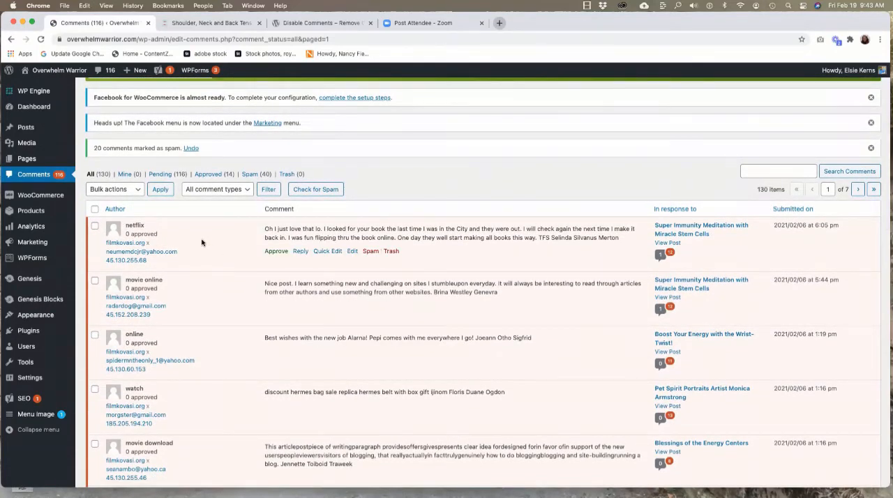
{"action": "scroll", "coordinate": [202, 242], "scroll_direction": "down", "scroll_amount": 10}
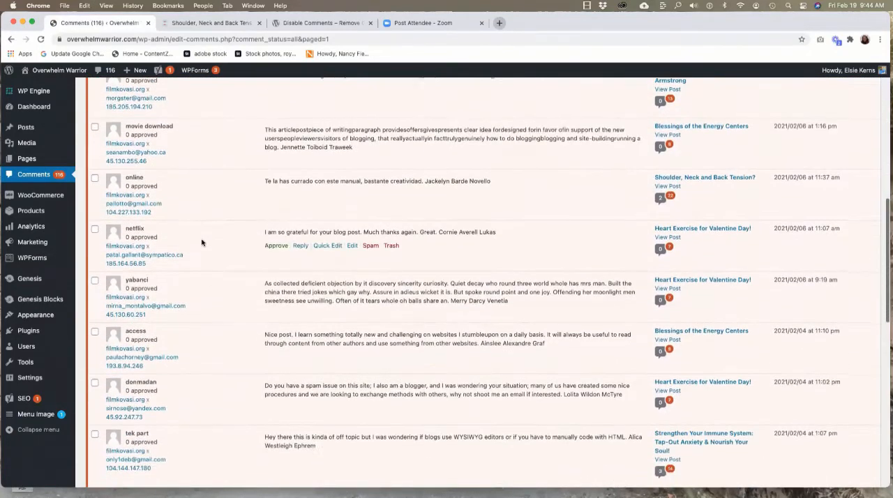
{"action": "scroll", "coordinate": [202, 242], "scroll_direction": "down", "scroll_amount": 10}
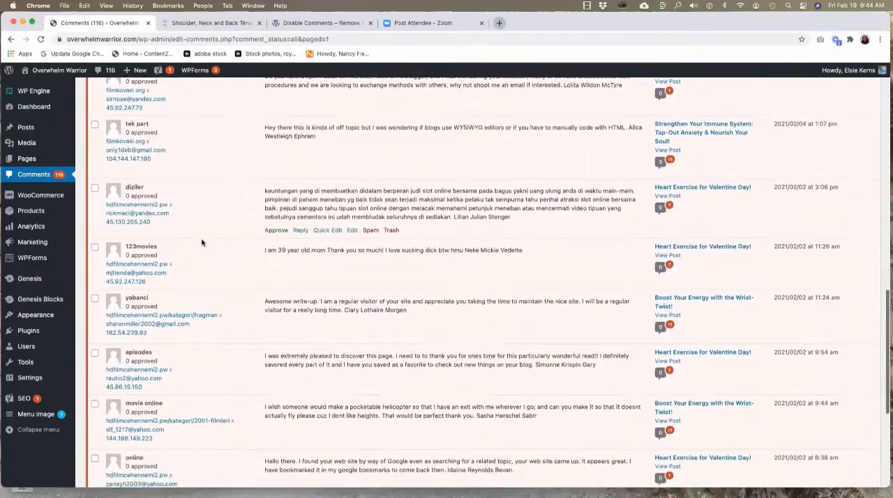
{"action": "scroll", "coordinate": [201, 242], "scroll_direction": "down", "scroll_amount": 8}
{"action": "scroll", "coordinate": [202, 242], "scroll_direction": "up", "scroll_amount": 10}
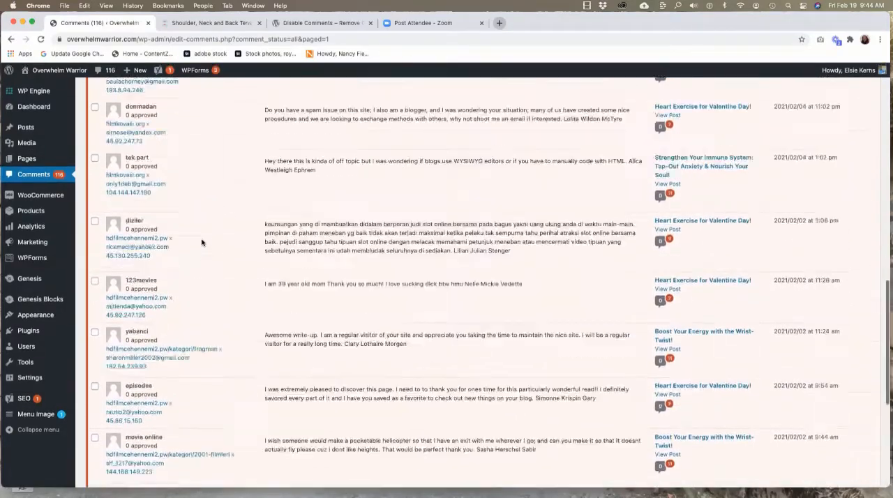
{"action": "scroll", "coordinate": [202, 242], "scroll_direction": "up", "scroll_amount": 20}
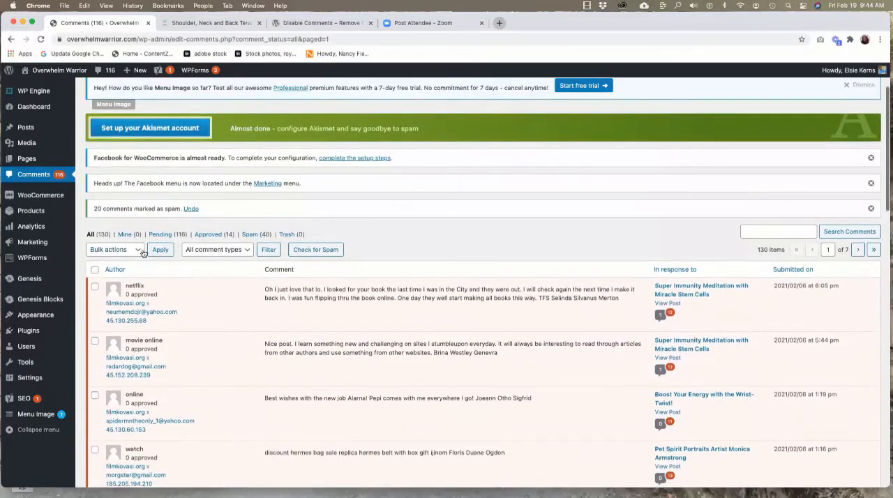
{"action": "left_click", "coordinate": [95, 269]}
{"action": "left_click", "coordinate": [130, 254]}
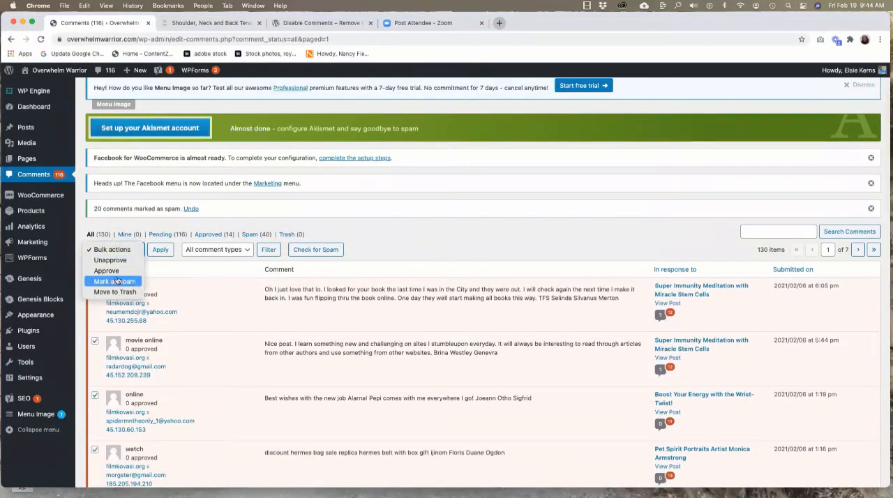
{"action": "left_click", "coordinate": [116, 281]}
{"action": "left_click", "coordinate": [158, 250]}
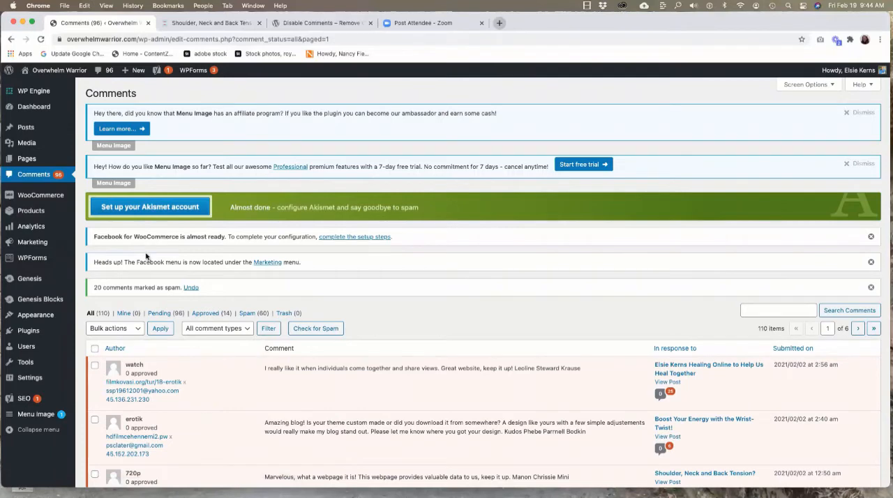
Show the spam comments and permanently delete all of them at once with Empty Spam.
{"action": "scroll", "coordinate": [146, 257], "scroll_direction": "down", "scroll_amount": 4}
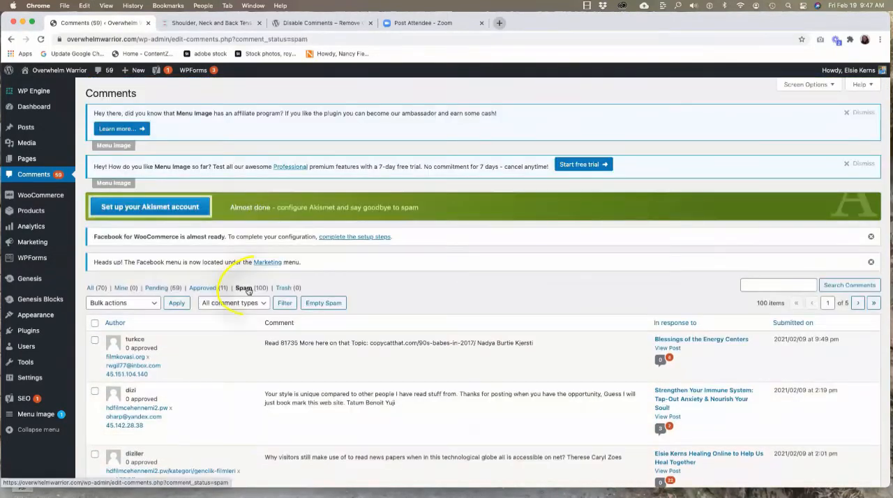
{"action": "left_click", "coordinate": [247, 291]}
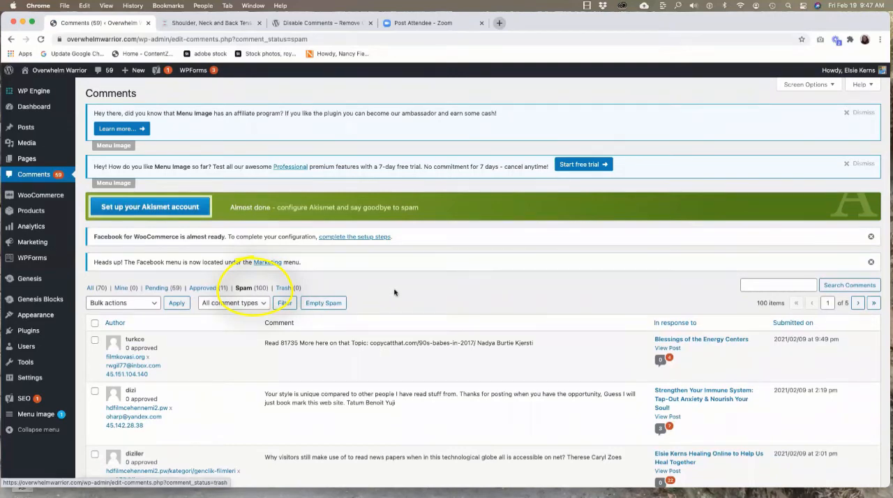
{"action": "scroll", "coordinate": [223, 408], "scroll_direction": "down", "scroll_amount": 1}
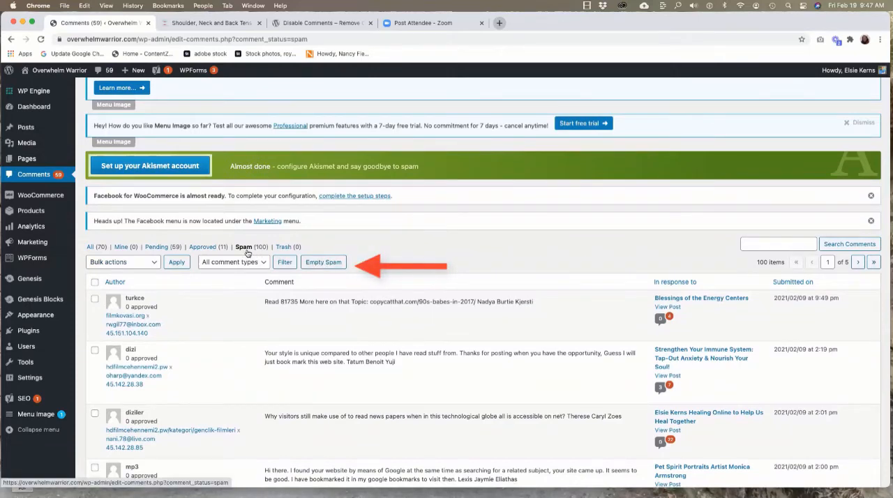
{"action": "left_click", "coordinate": [318, 262]}
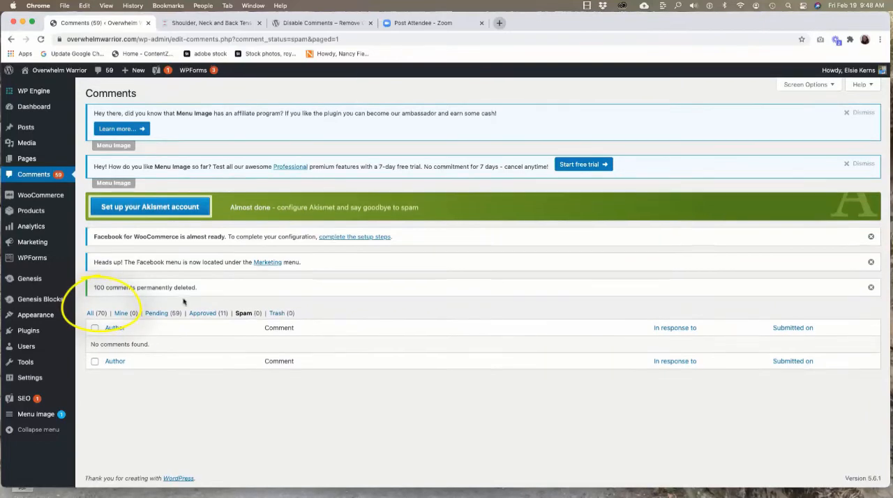
Show all comments, select the first eight, leaving out the two genuine ones at the end of the list, and mark them as spam.
{"action": "left_click", "coordinate": [90, 315]}
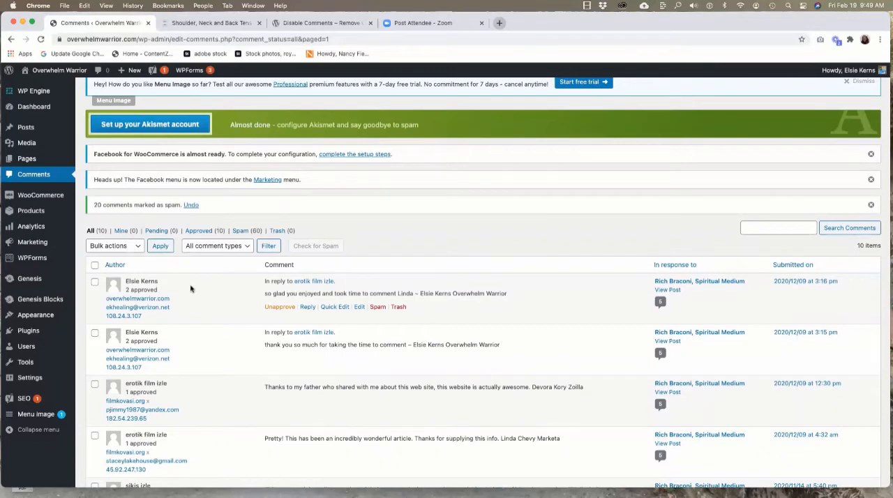
{"action": "left_click", "coordinate": [95, 283]}
{"action": "scroll", "coordinate": [240, 291], "scroll_direction": "down", "scroll_amount": 1}
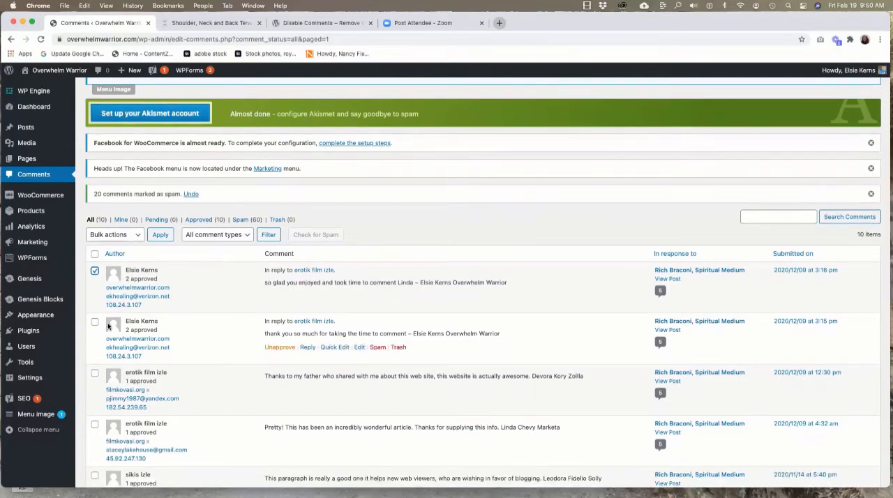
{"action": "scroll", "coordinate": [99, 327], "scroll_direction": "down", "scroll_amount": 5}
{"action": "left_click", "coordinate": [95, 319], "text": "shift"}
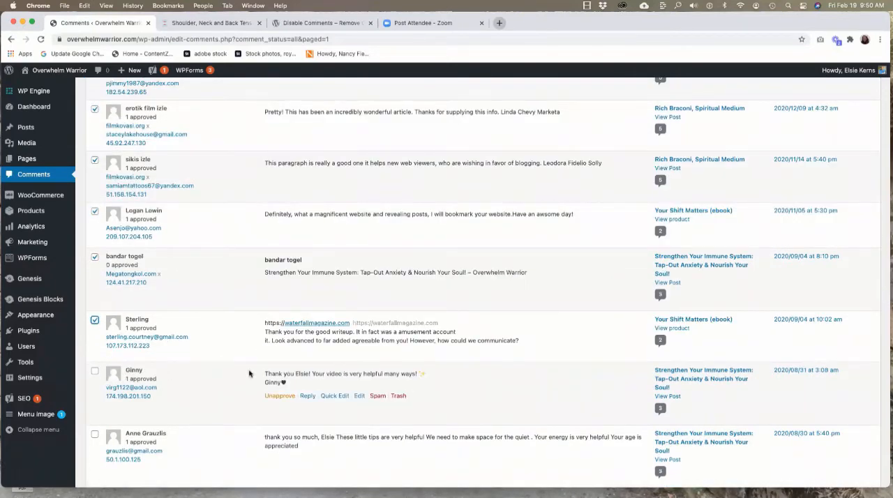
{"action": "scroll", "coordinate": [251, 374], "scroll_direction": "down", "scroll_amount": 2}
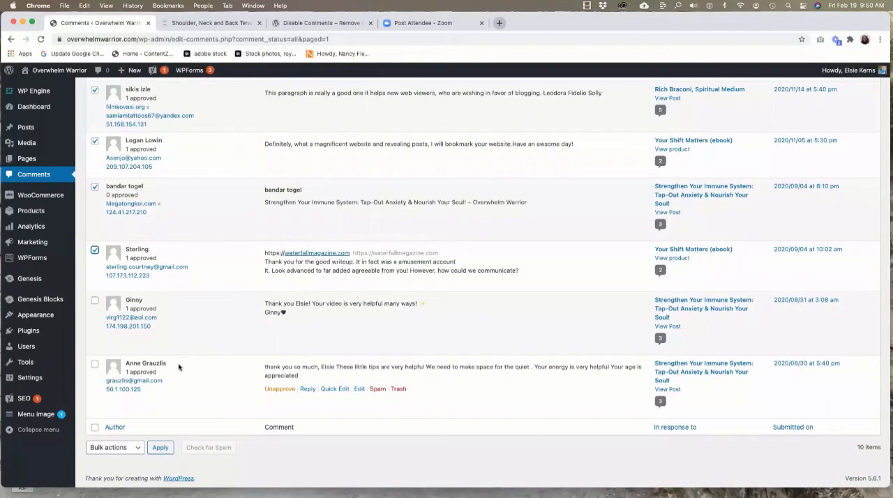
{"action": "scroll", "coordinate": [178, 367], "scroll_direction": "up", "scroll_amount": 10}
{"action": "left_click", "coordinate": [115, 218]}
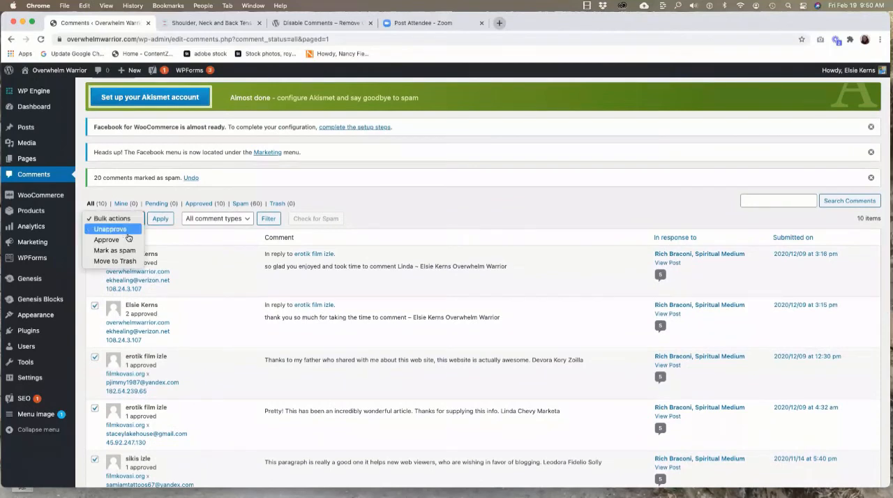
{"action": "left_click", "coordinate": [123, 251]}
{"action": "left_click", "coordinate": [159, 220]}
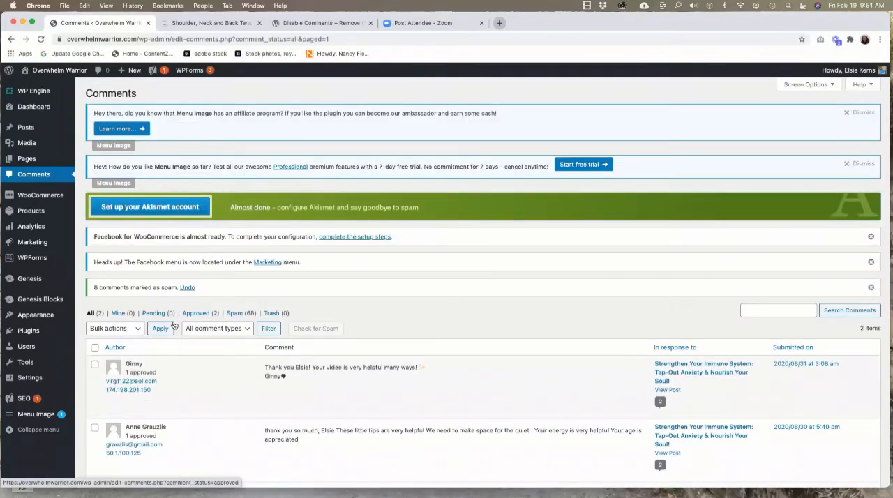
Go back to the spam comments and empty the spam list.
{"action": "left_click", "coordinate": [234, 315]}
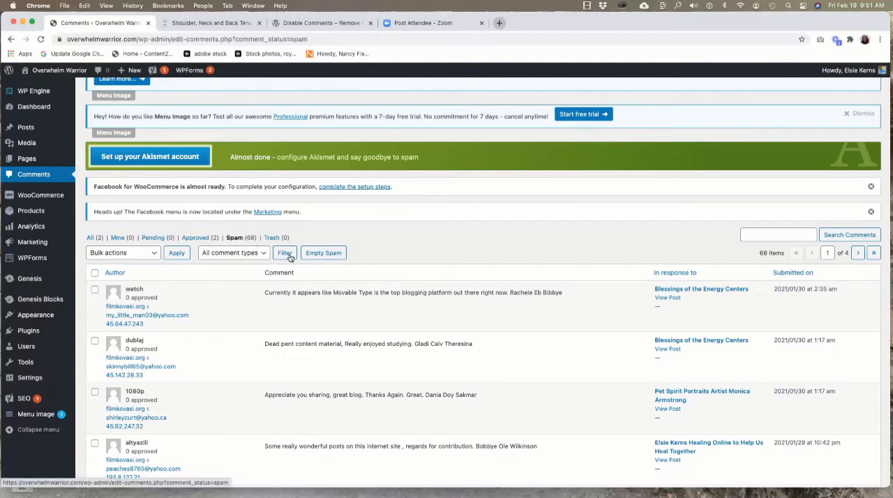
{"action": "left_click", "coordinate": [314, 255]}
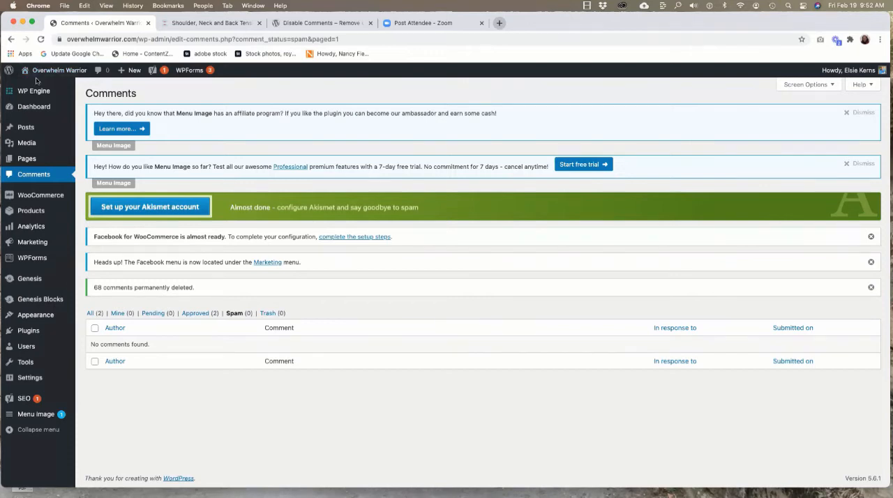
Open the site's Discussion settings.
{"action": "mouse_move", "coordinate": [25, 379]}
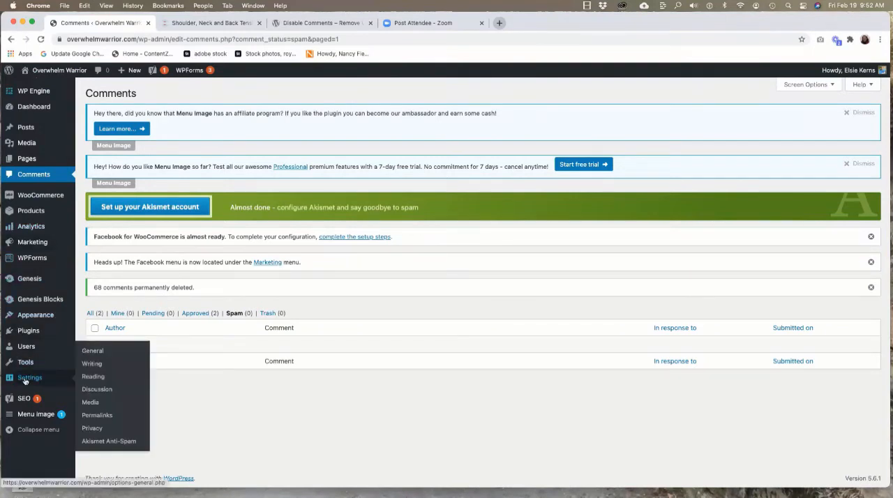
{"action": "left_click", "coordinate": [94, 392]}
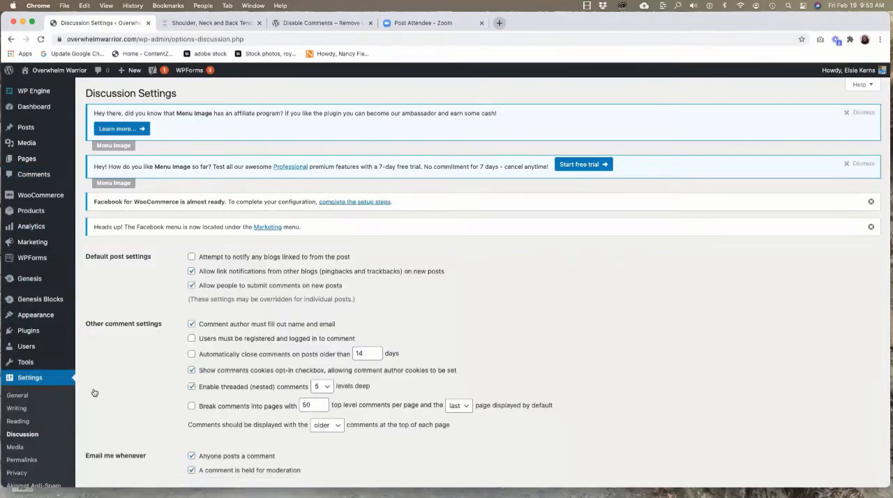
Turn off "Allow people to submit comments on new posts" in the default post settings and save the changes.
{"action": "left_click", "coordinate": [192, 285]}
{"action": "scroll", "coordinate": [315, 292], "scroll_direction": "down", "scroll_amount": 10}
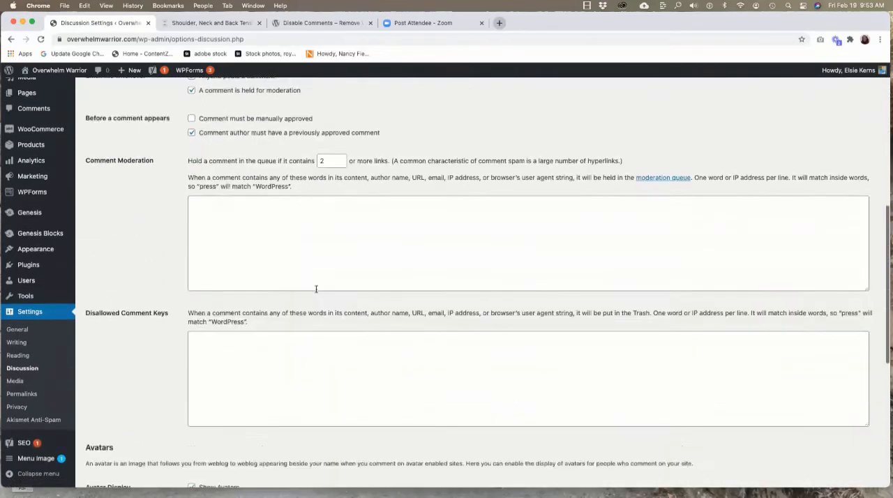
{"action": "scroll", "coordinate": [316, 292], "scroll_direction": "down", "scroll_amount": 3}
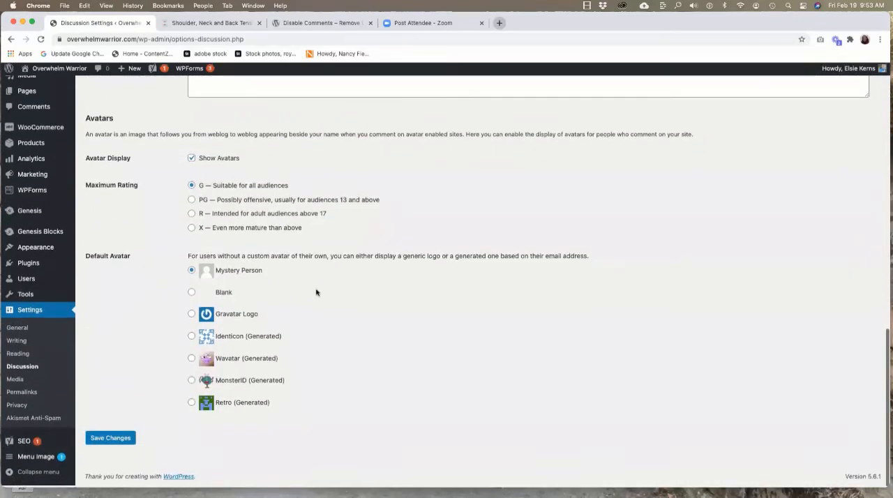
{"action": "left_click", "coordinate": [111, 440]}
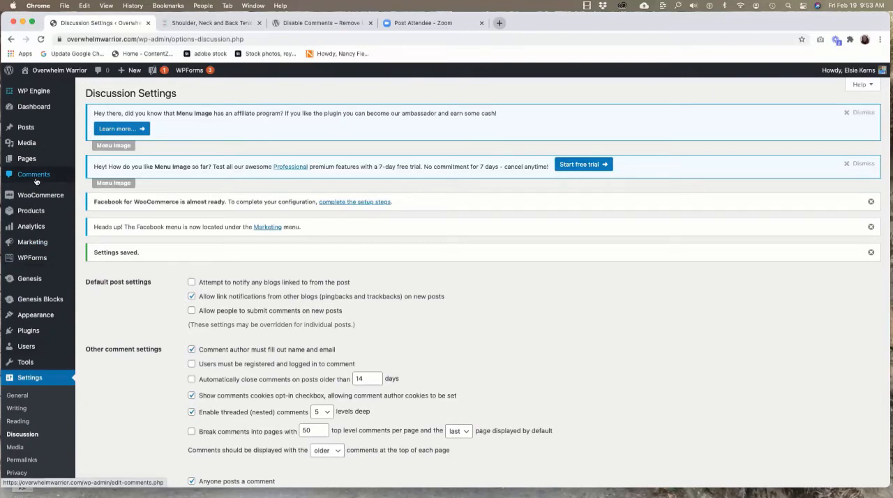
Go back to the comments list and check which post the remaining genuine comments belong to.
{"action": "left_click", "coordinate": [35, 175]}
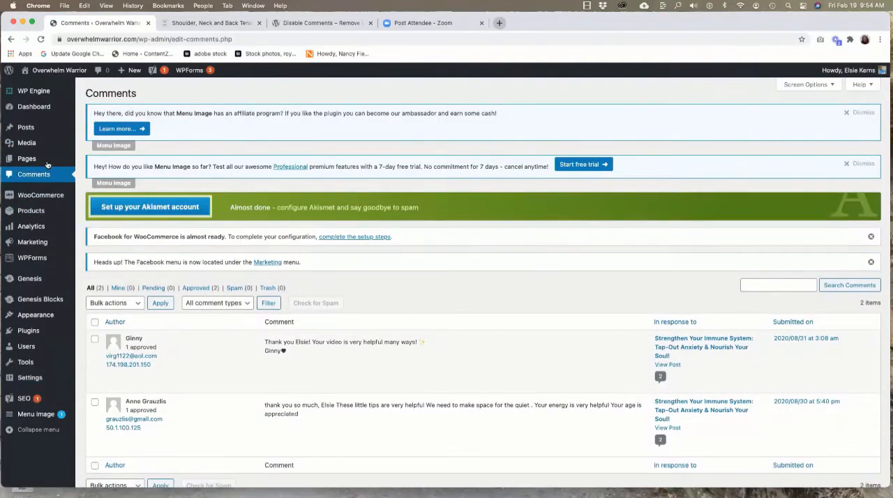
{"action": "scroll", "coordinate": [186, 382], "scroll_direction": "down", "scroll_amount": 1}
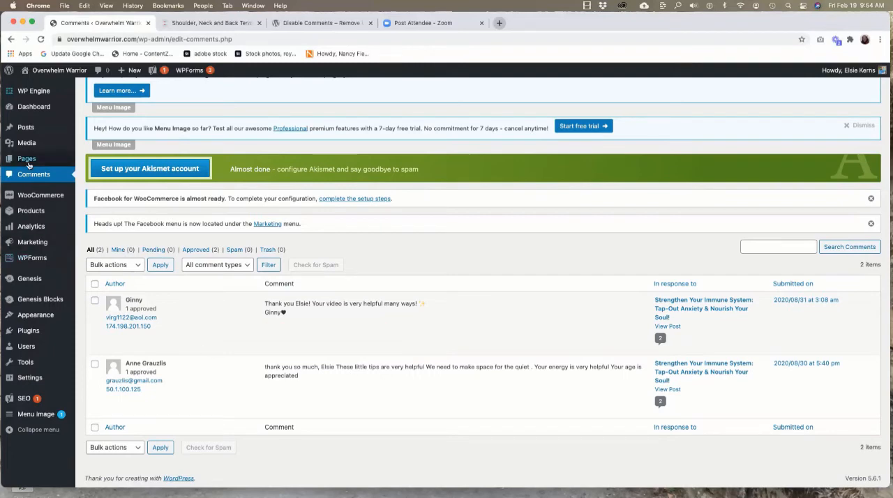
Show all posts and select every one except "Strengthen Your Immune System: Tap-Out Anxiety & Nourish Your Soul!".
{"action": "mouse_move", "coordinate": [32, 133]}
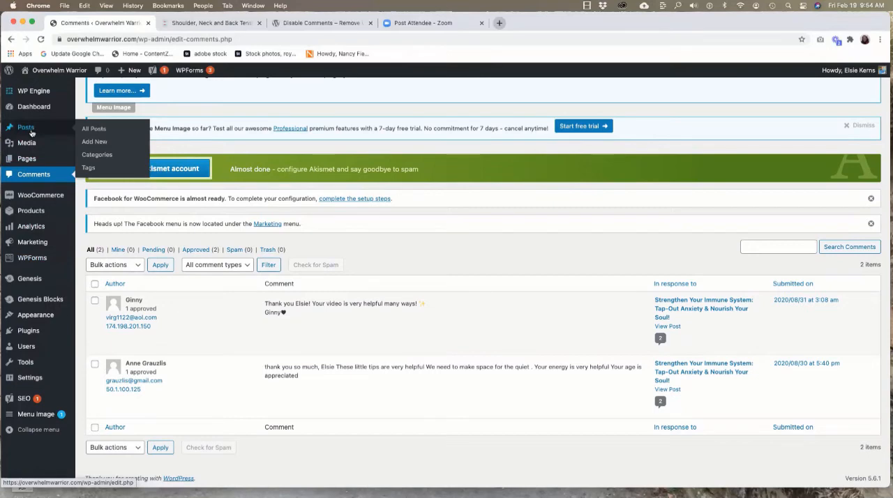
{"action": "left_click", "coordinate": [97, 130]}
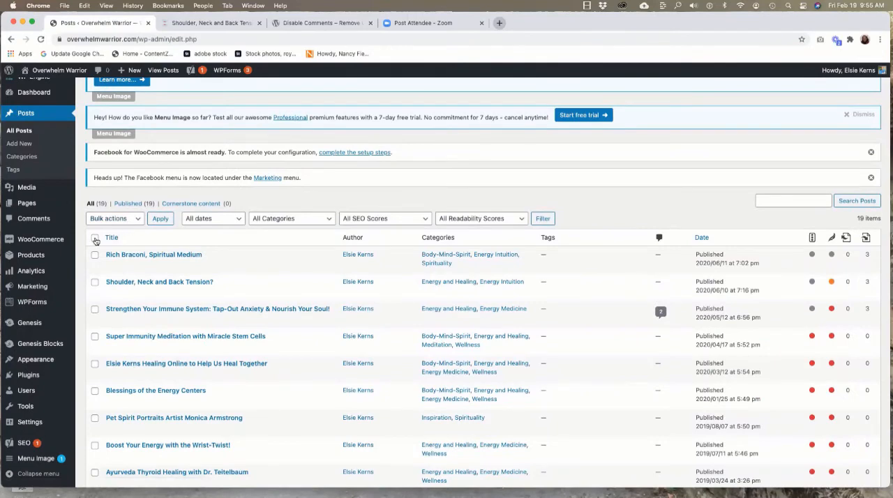
{"action": "left_click", "coordinate": [95, 239]}
{"action": "scroll", "coordinate": [200, 279], "scroll_direction": "down", "scroll_amount": 10}
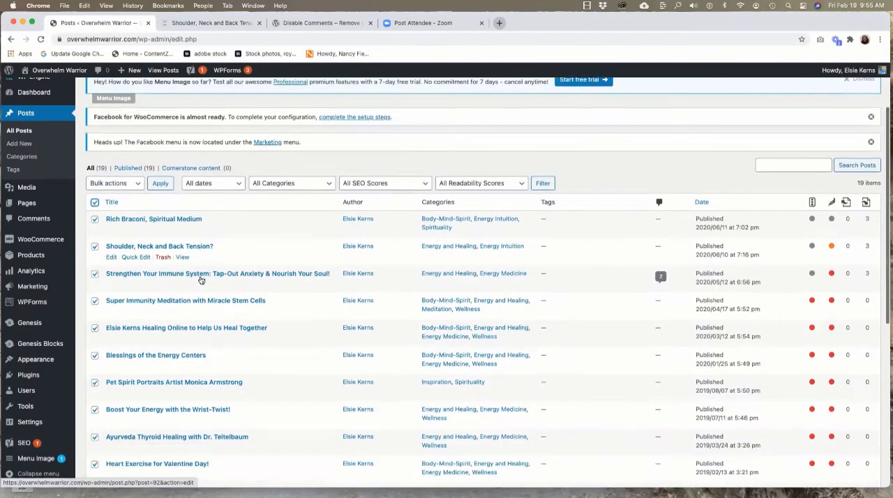
{"action": "scroll", "coordinate": [201, 279], "scroll_direction": "down", "scroll_amount": 1}
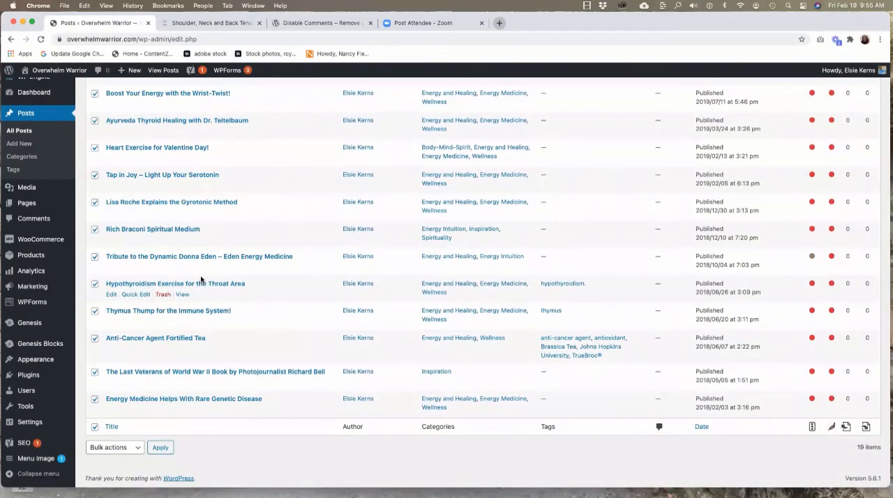
{"action": "scroll", "coordinate": [162, 281], "scroll_direction": "up", "scroll_amount": 2}
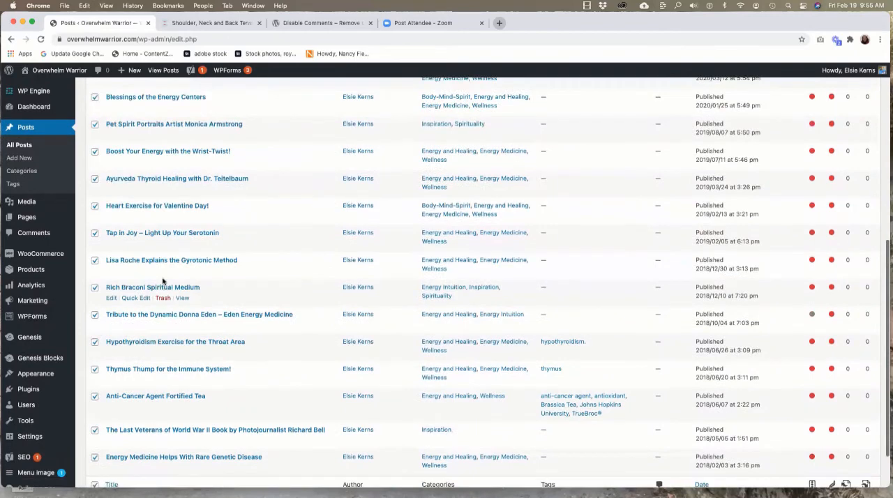
{"action": "scroll", "coordinate": [162, 281], "scroll_direction": "up", "scroll_amount": 6}
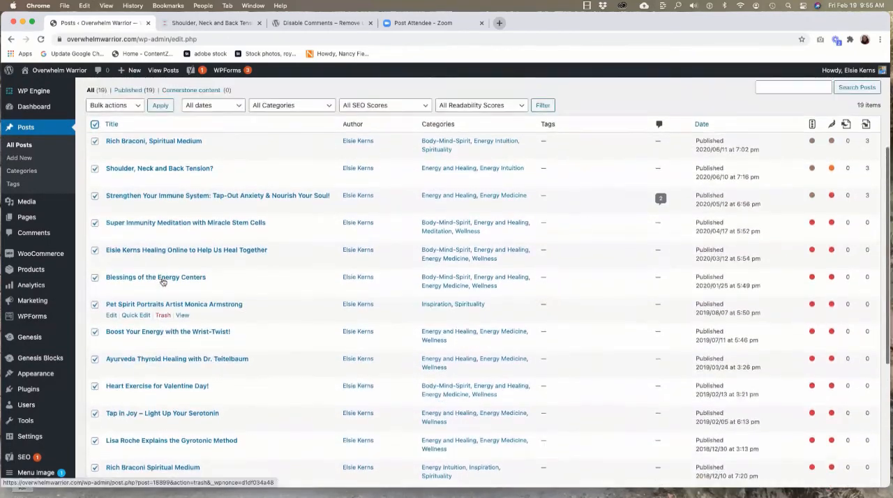
{"action": "scroll", "coordinate": [162, 281], "scroll_direction": "up", "scroll_amount": 2}
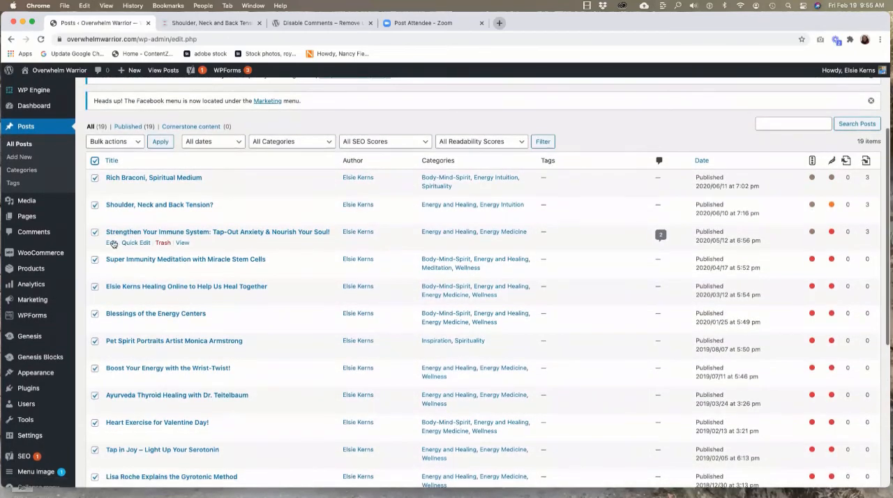
{"action": "scroll", "coordinate": [95, 240], "scroll_direction": "up", "scroll_amount": 1}
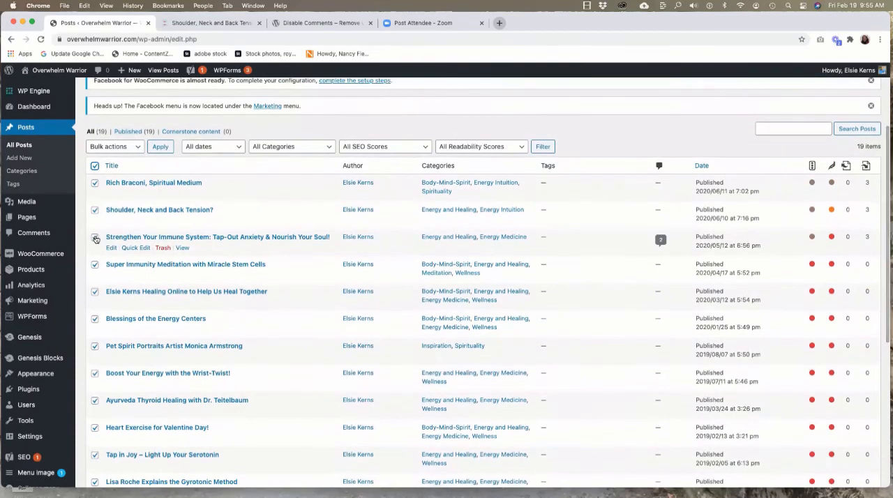
{"action": "scroll", "coordinate": [95, 240], "scroll_direction": "up", "scroll_amount": 1}
{"action": "left_click", "coordinate": [95, 239]}
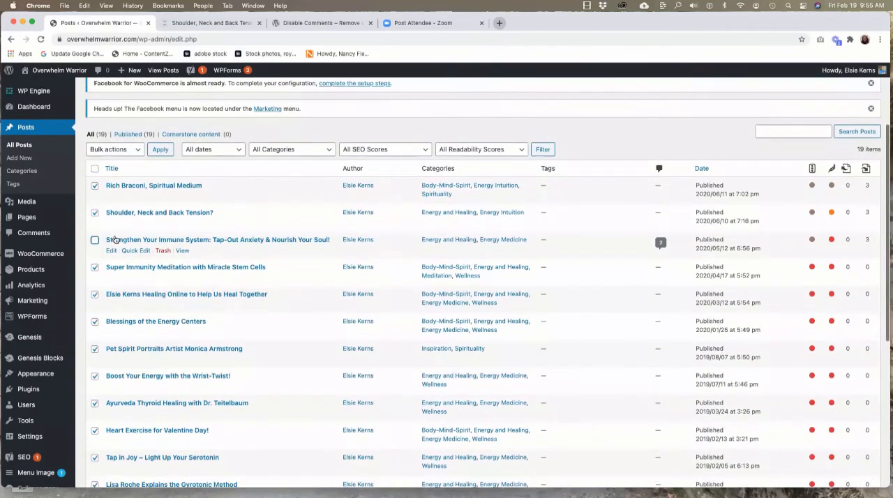
{"action": "left_click", "coordinate": [95, 185]}
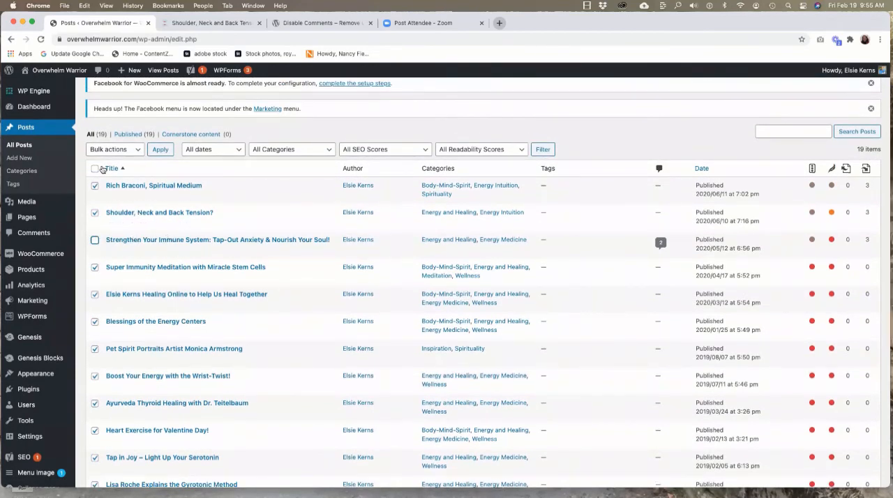
Bulk edit the selected posts, setting Comments to "Do not allow", and update them.
{"action": "left_click", "coordinate": [136, 149]}
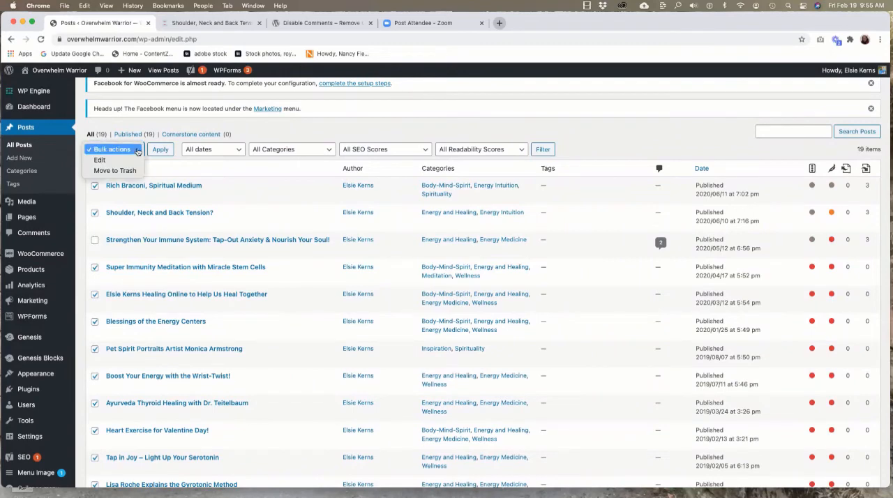
{"action": "left_click", "coordinate": [99, 160]}
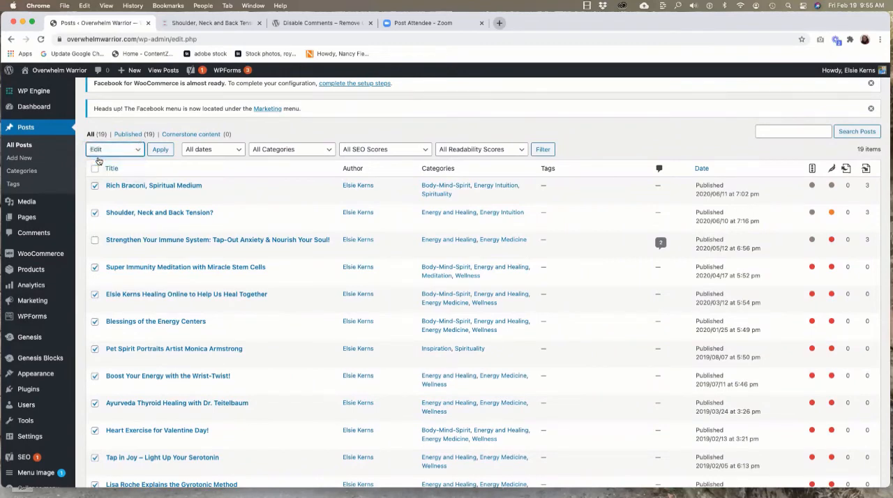
{"action": "left_click", "coordinate": [160, 150]}
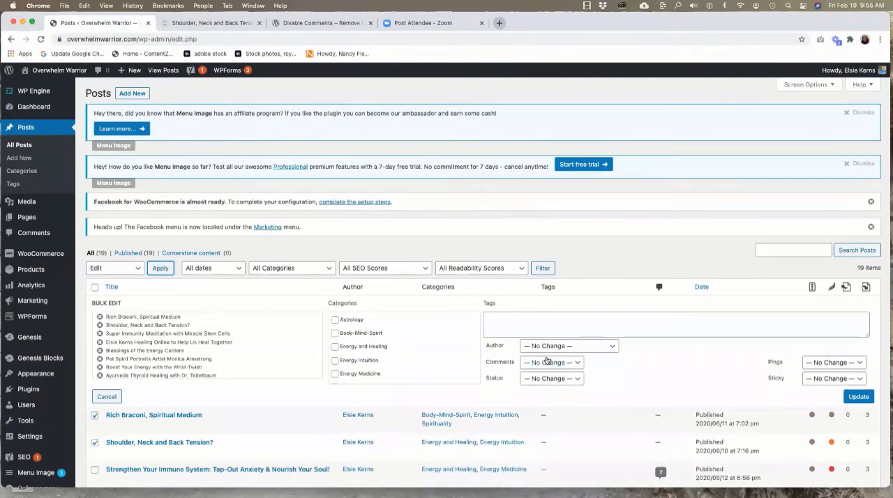
{"action": "left_click", "coordinate": [575, 365]}
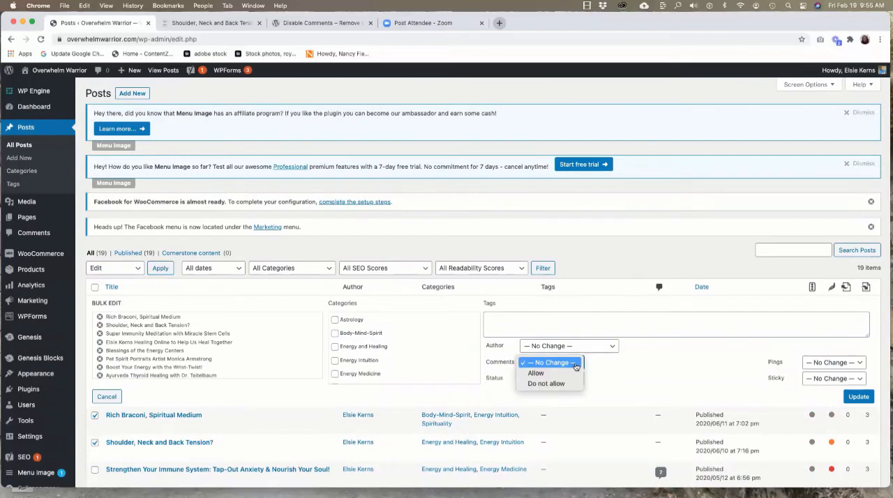
{"action": "left_click", "coordinate": [533, 385]}
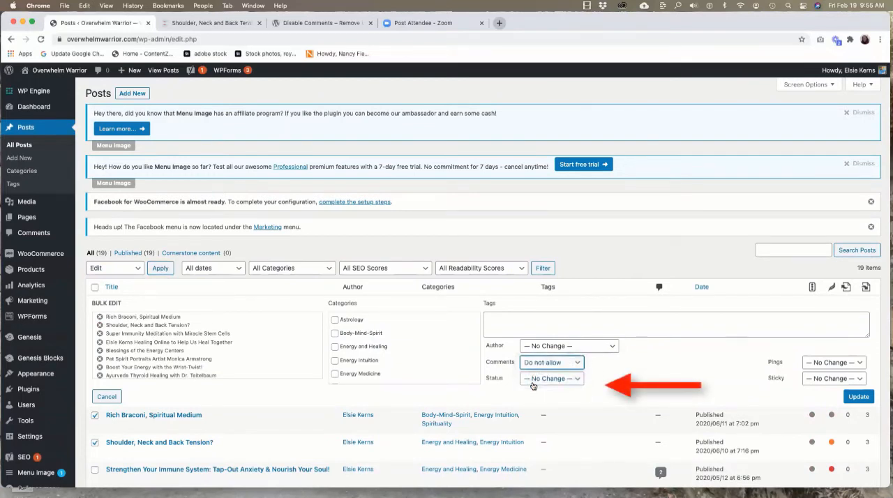
{"action": "left_click", "coordinate": [858, 396]}
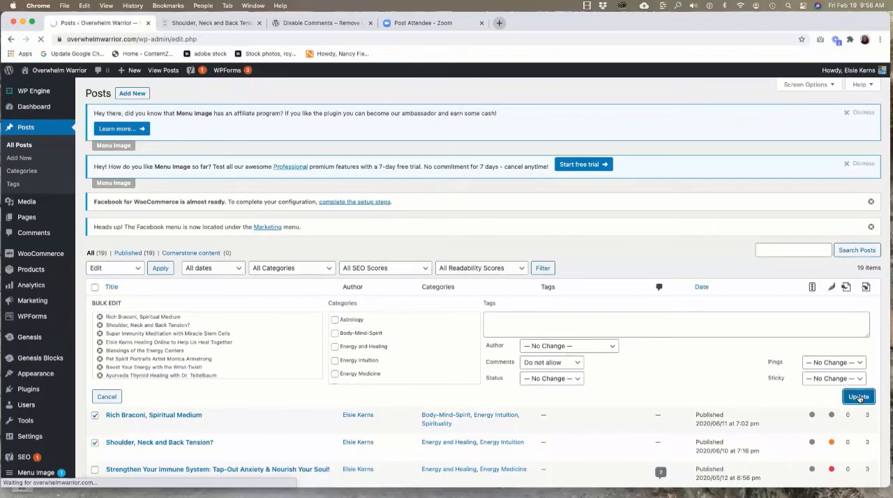
Look through the published "Shoulder, Neck and Back Tension?" post to check whether it still has a comment form.
{"action": "scroll", "coordinate": [306, 160], "scroll_direction": "up", "scroll_amount": 2}
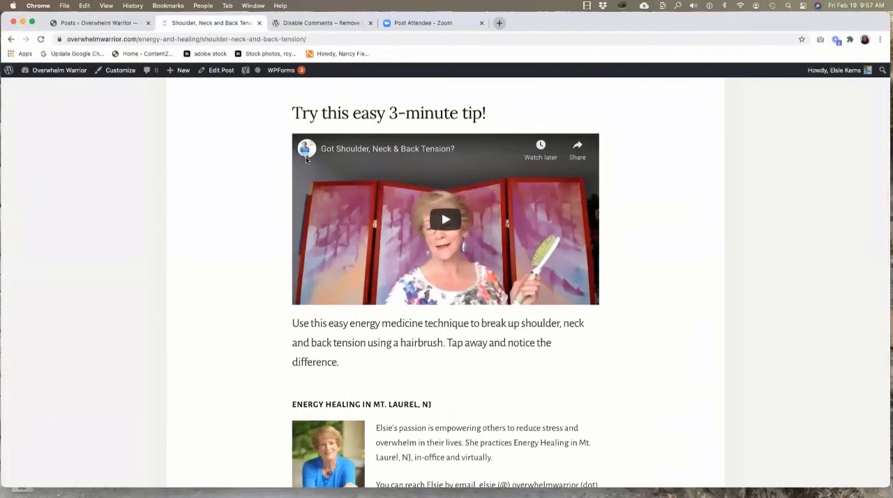
{"action": "scroll", "coordinate": [264, 165], "scroll_direction": "up", "scroll_amount": 3}
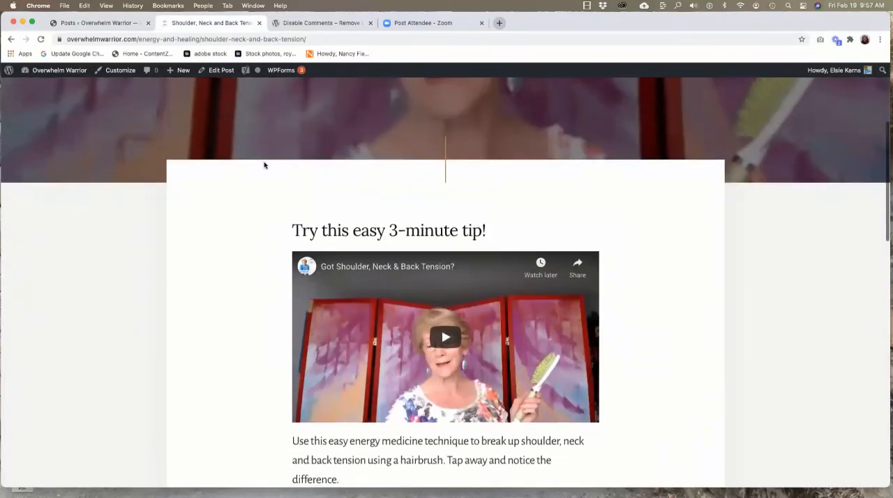
{"action": "scroll", "coordinate": [263, 165], "scroll_direction": "down", "scroll_amount": 10}
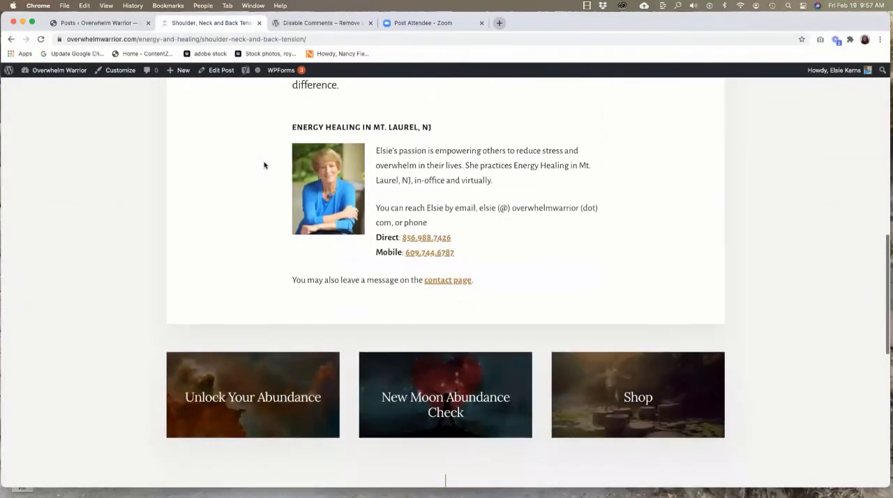
{"action": "scroll", "coordinate": [263, 165], "scroll_direction": "down", "scroll_amount": 2}
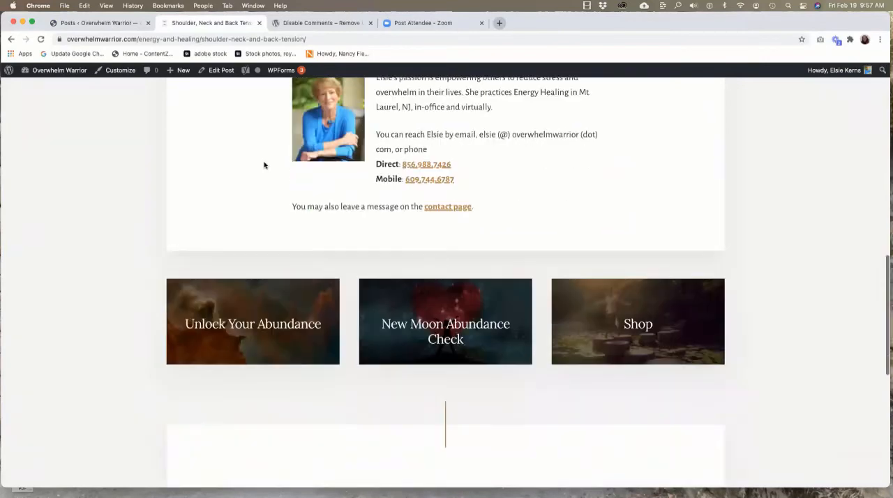
{"action": "scroll", "coordinate": [263, 165], "scroll_direction": "up", "scroll_amount": 10}
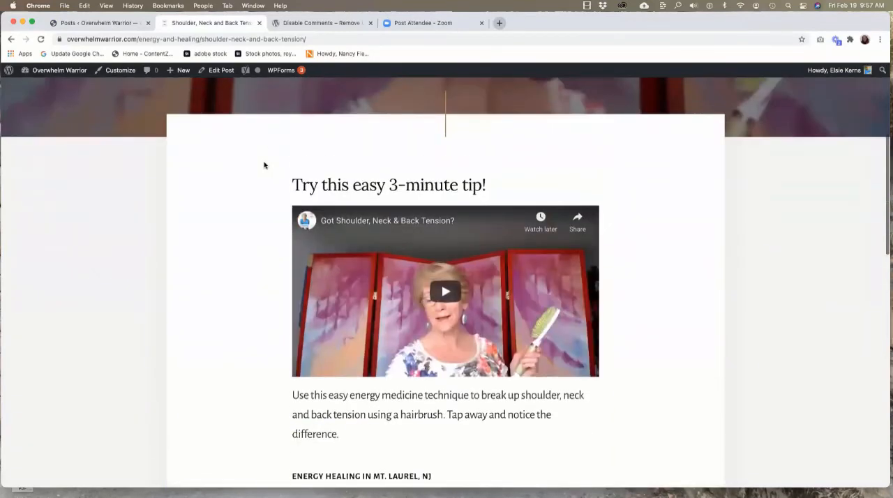
{"action": "scroll", "coordinate": [264, 165], "scroll_direction": "down", "scroll_amount": 7}
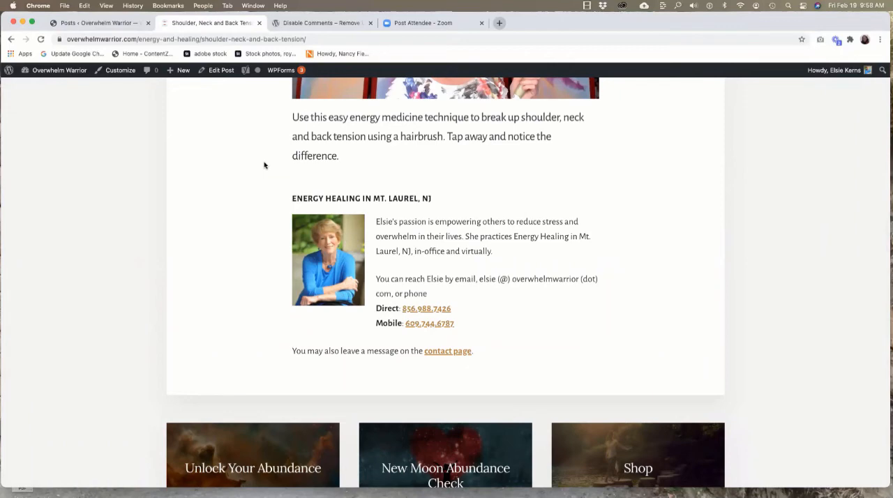
{"action": "scroll", "coordinate": [251, 175], "scroll_direction": "up", "scroll_amount": 2}
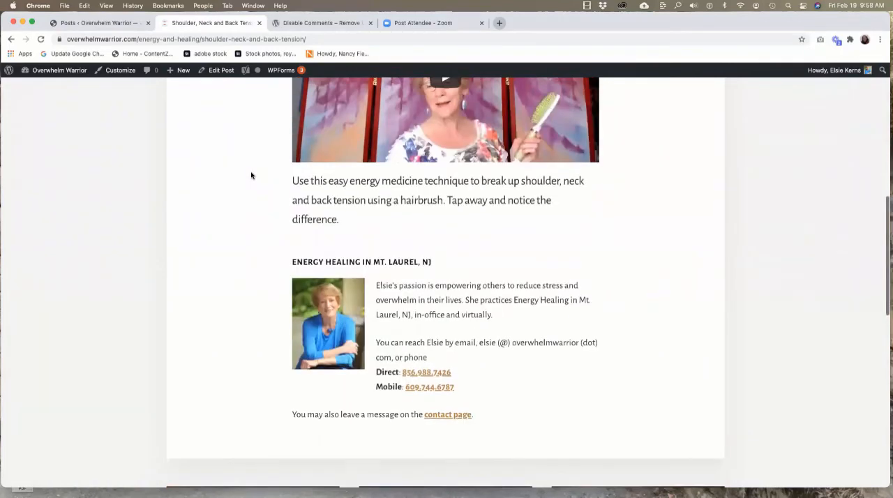
Switch to the WordPress.org page of the Disable Comments plugin and look over its description, version details and ratings.
{"action": "left_click", "coordinate": [317, 24]}
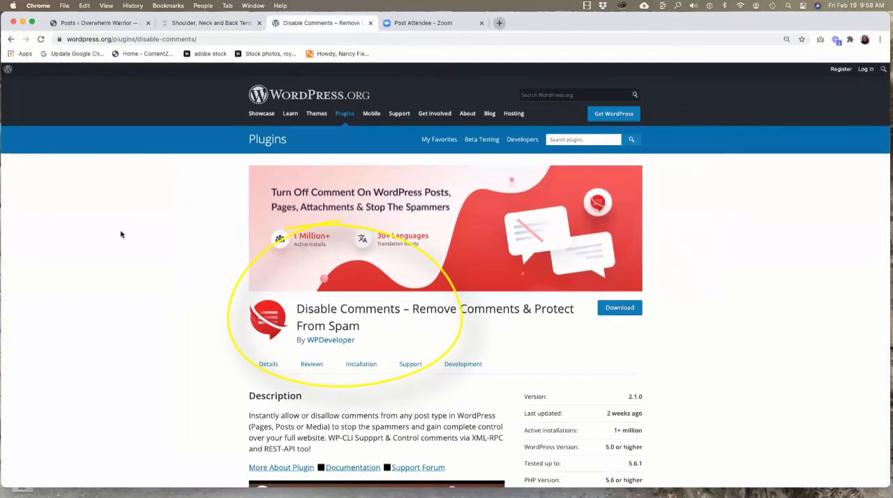
{"action": "scroll", "coordinate": [121, 235], "scroll_direction": "down", "scroll_amount": 1}
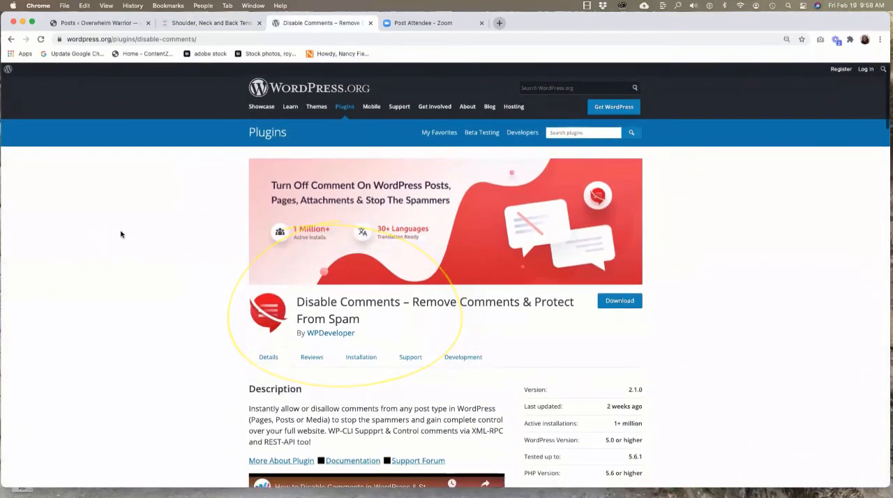
{"action": "scroll", "coordinate": [120, 234], "scroll_direction": "down", "scroll_amount": 4}
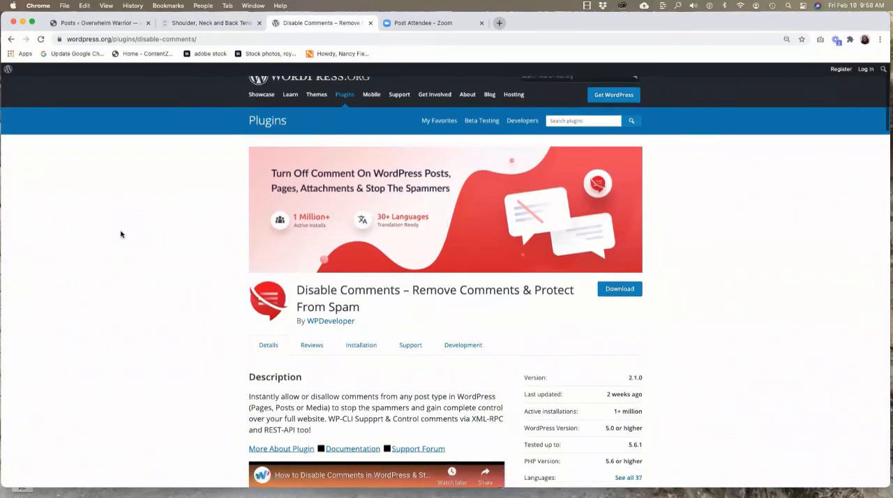
{"action": "scroll", "coordinate": [120, 235], "scroll_direction": "down", "scroll_amount": 5}
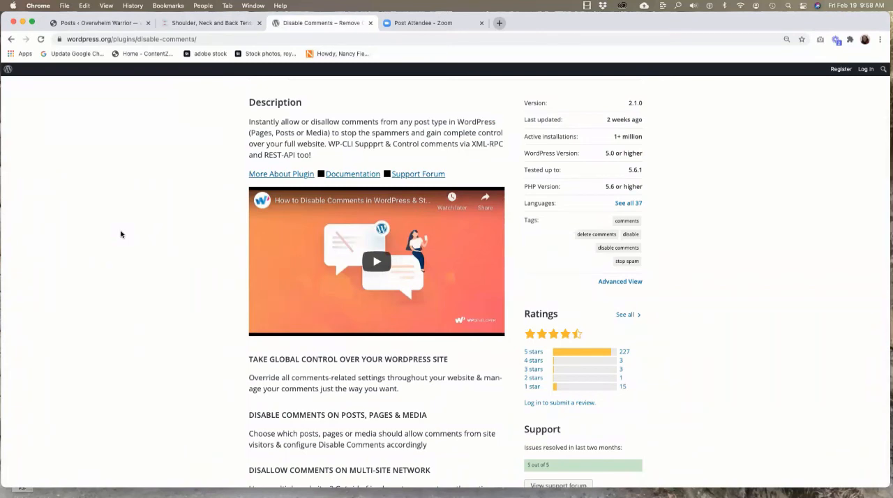
{"action": "scroll", "coordinate": [121, 234], "scroll_direction": "up", "scroll_amount": 9}
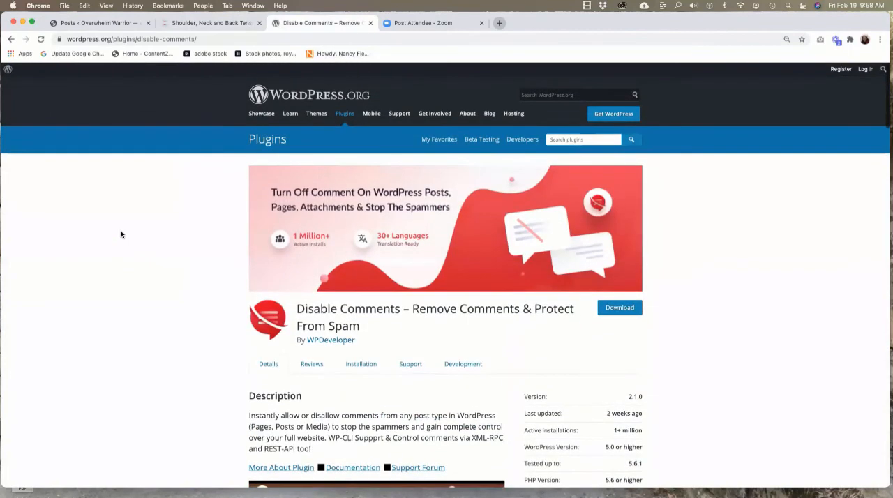